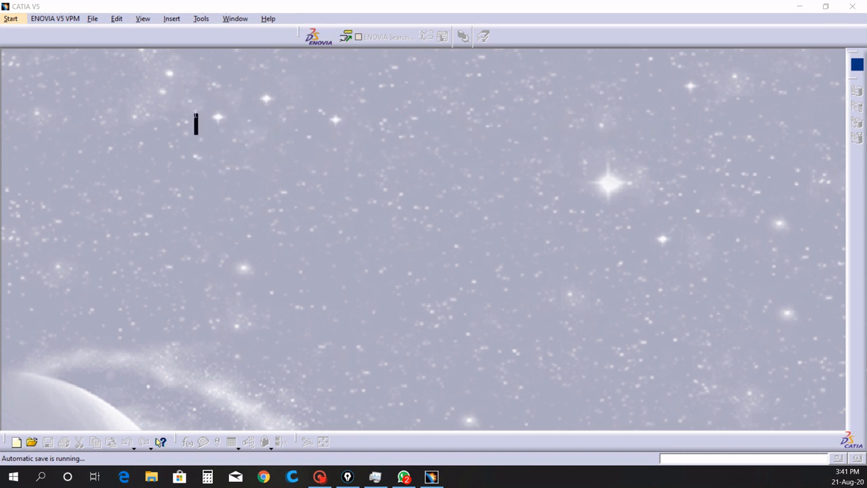
Open the existing part file Basics 1.CATPart from the Catia folder.
click(92, 19)
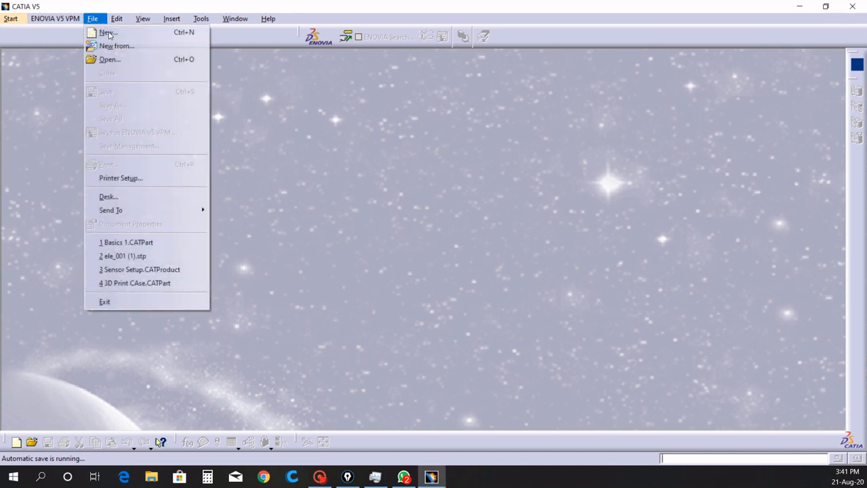
click(107, 58)
click(412, 215)
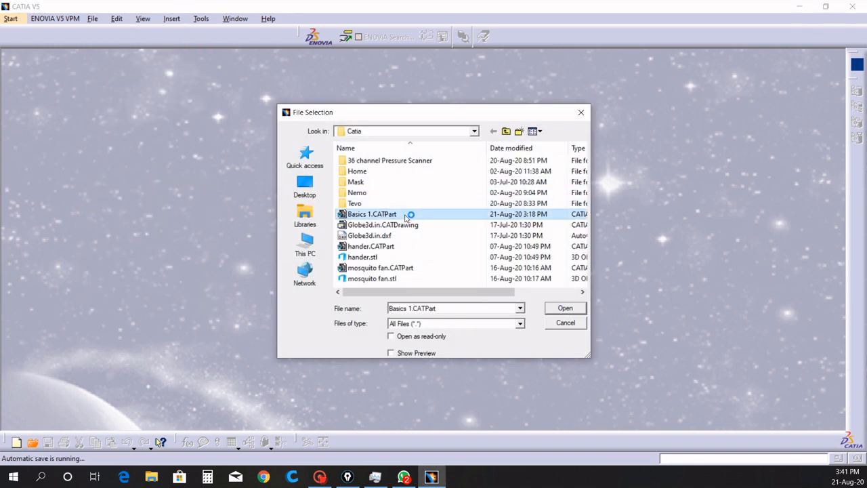
click(563, 308)
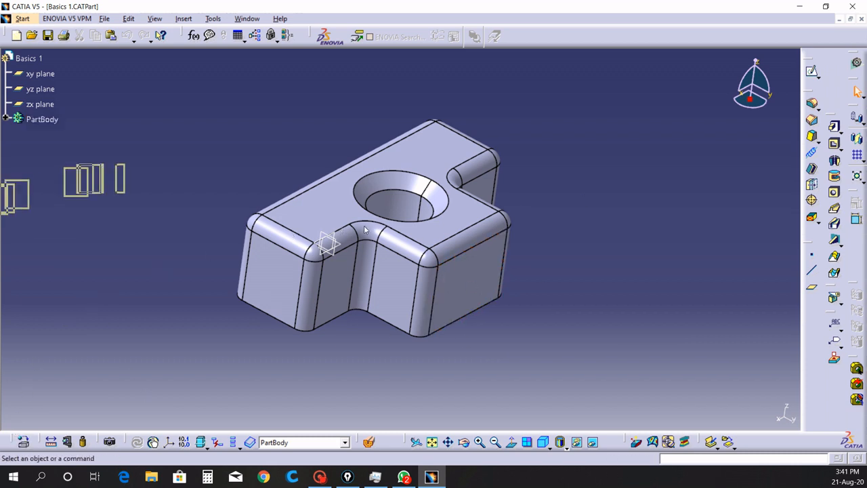
Move the floating Apply Material toolbar off the part into the empty area beside it.
drag(364, 226, 363, 225)
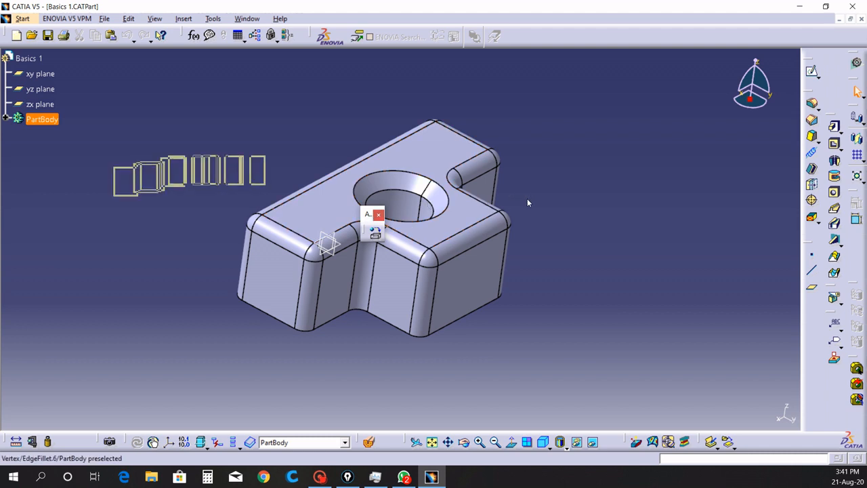
drag(527, 199, 713, 173)
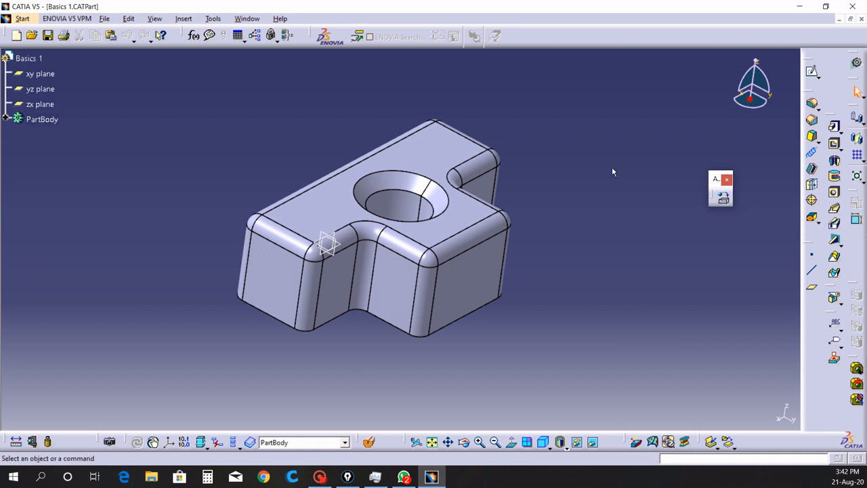
click(202, 106)
text(use )
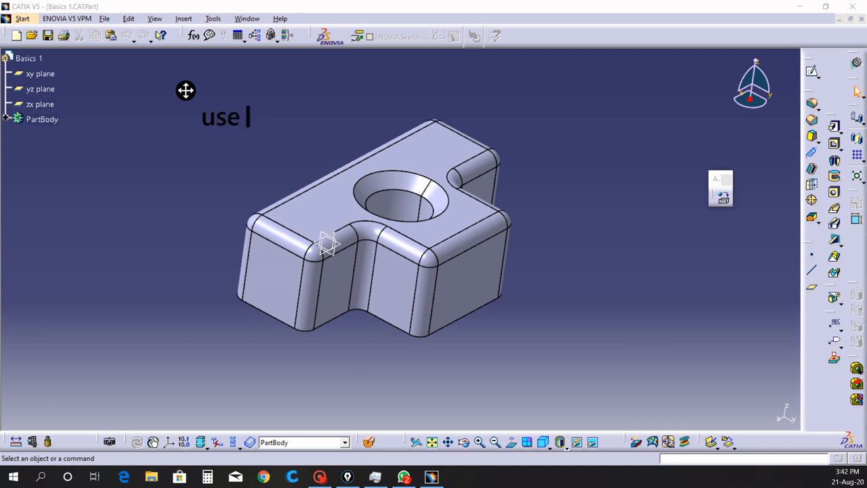
text(the appl)
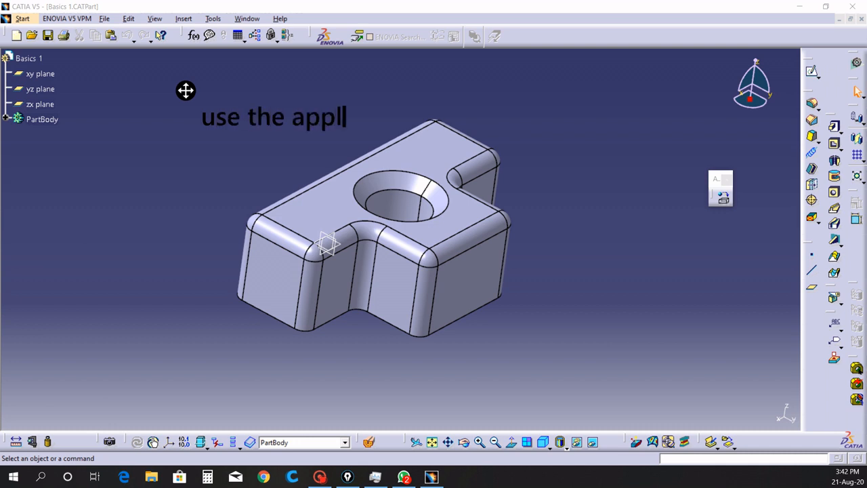
text(y mater)
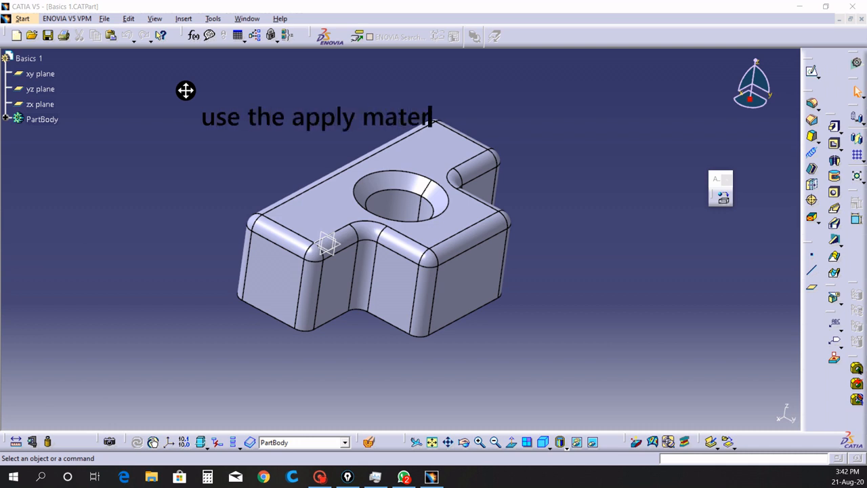
text(ial optio)
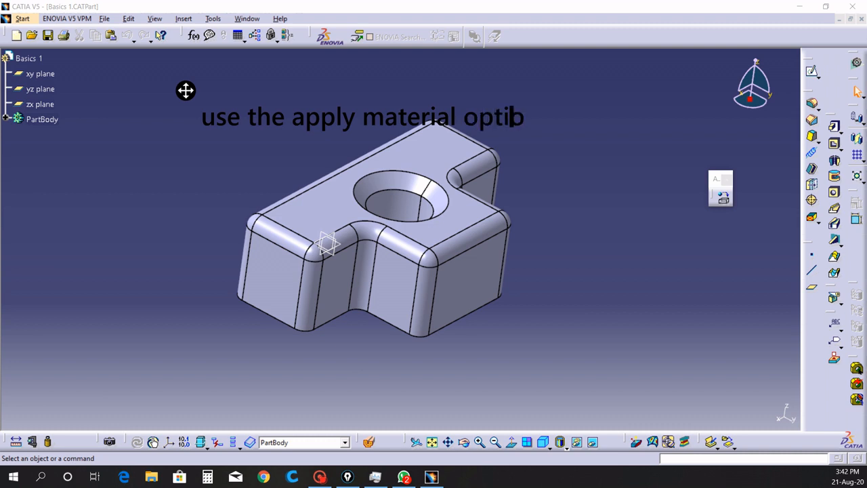
text(n to)
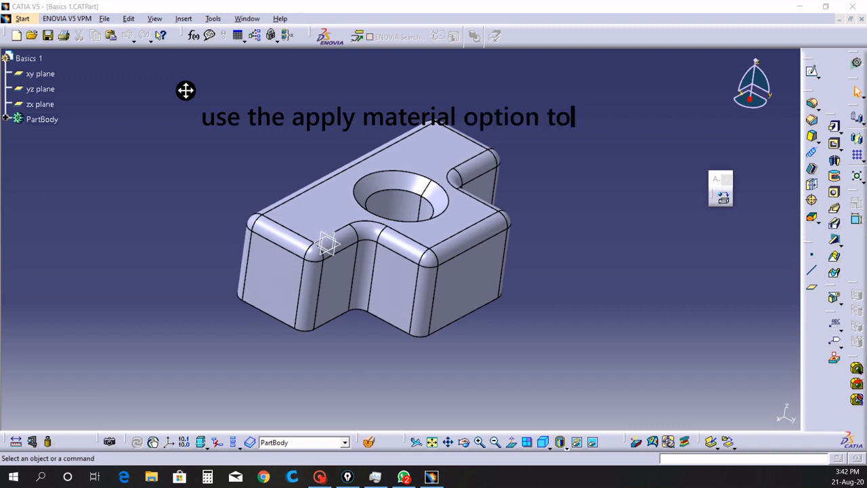
text( choose)
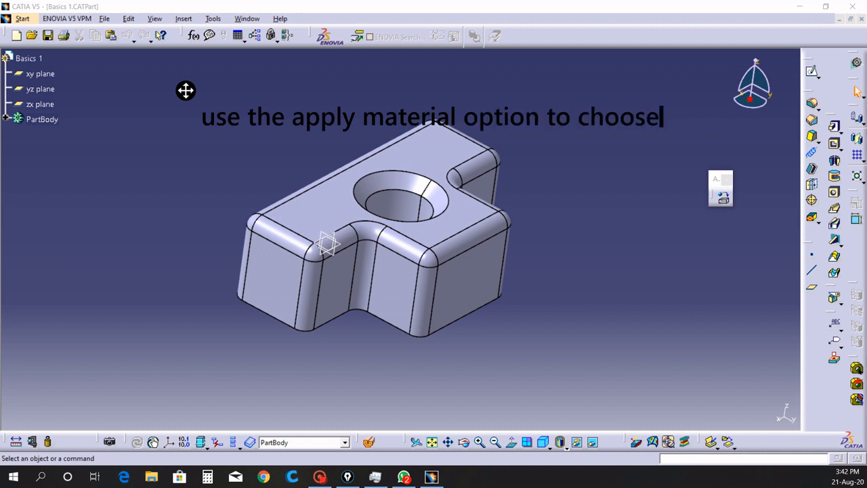
key(Return)
text(material)
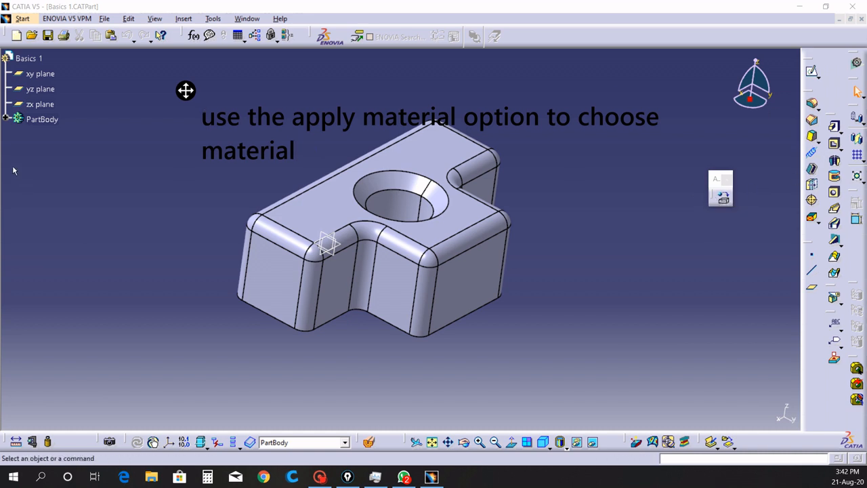
Start Apply Material on PartBody to bring up the material library.
click(42, 120)
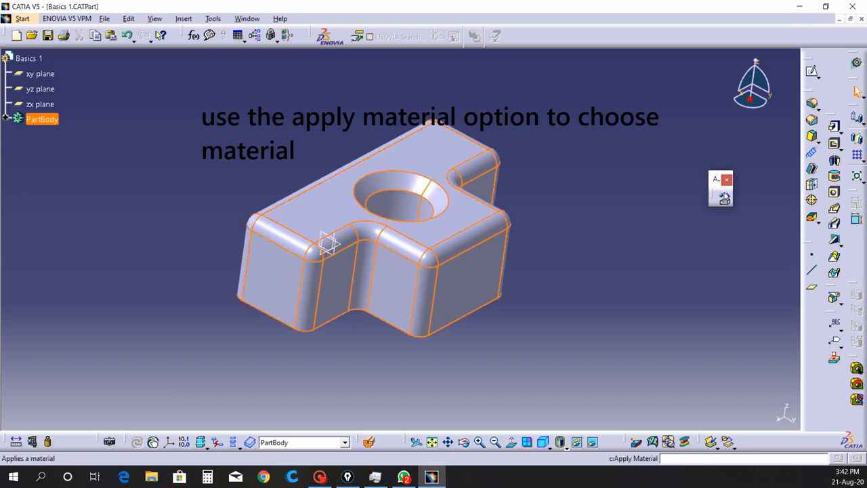
click(724, 196)
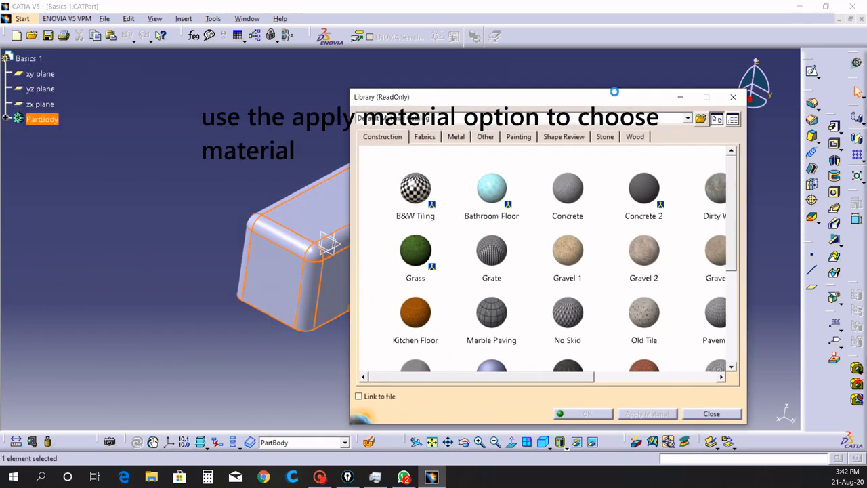
drag(593, 102, 618, 67)
Arrange the material library beside the part so both are visible, and dock the Apply Material toolbar with the standard toolbars.
click(319, 132)
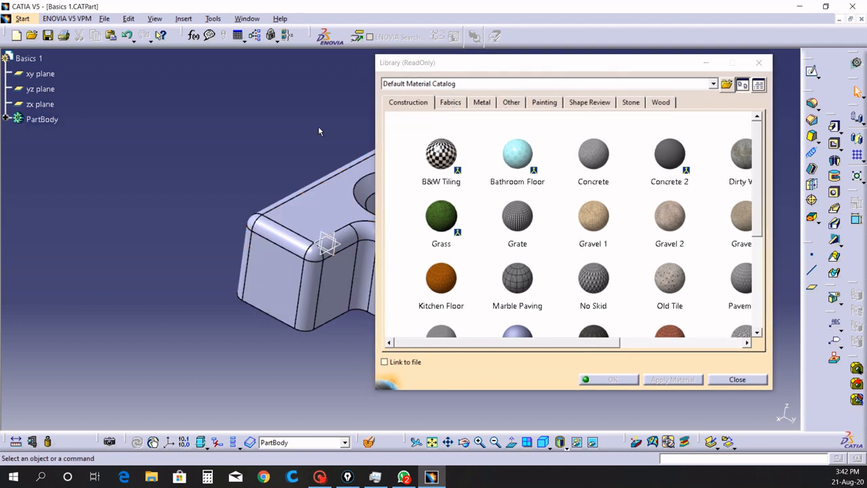
drag(492, 72, 240, 74)
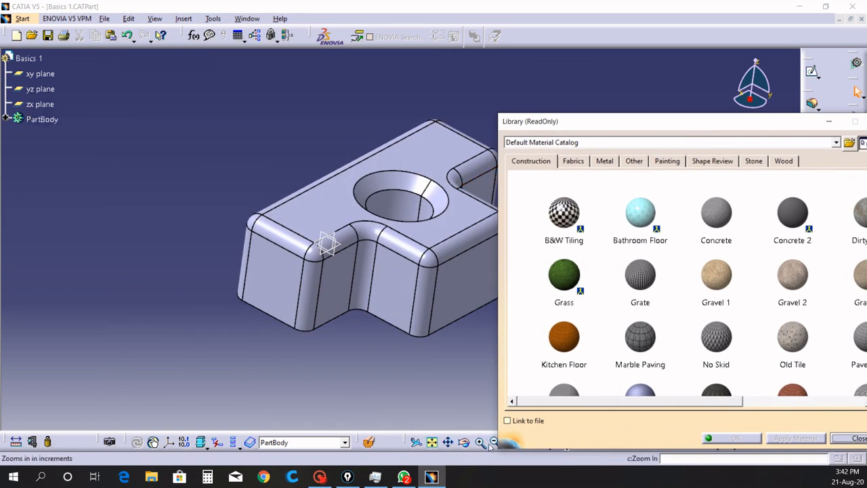
click(494, 441)
middle_drag(401, 298, 179, 266)
drag(559, 124, 385, 74)
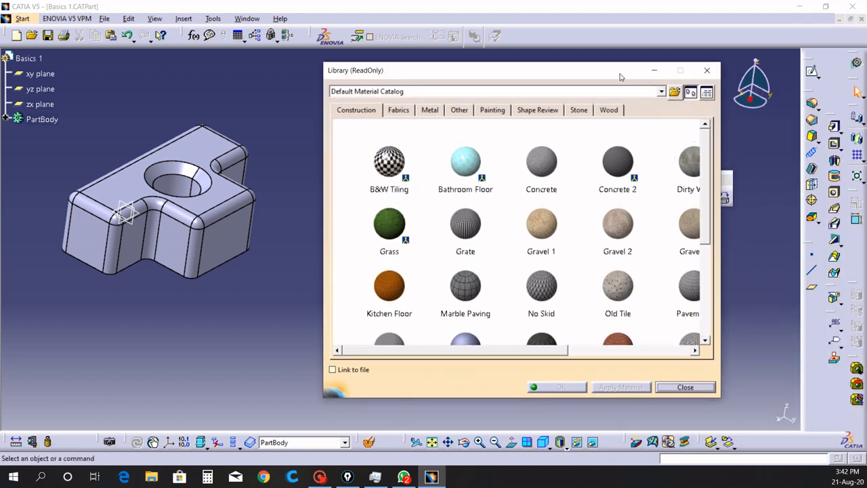
drag(621, 75, 571, 72)
drag(733, 182, 687, 38)
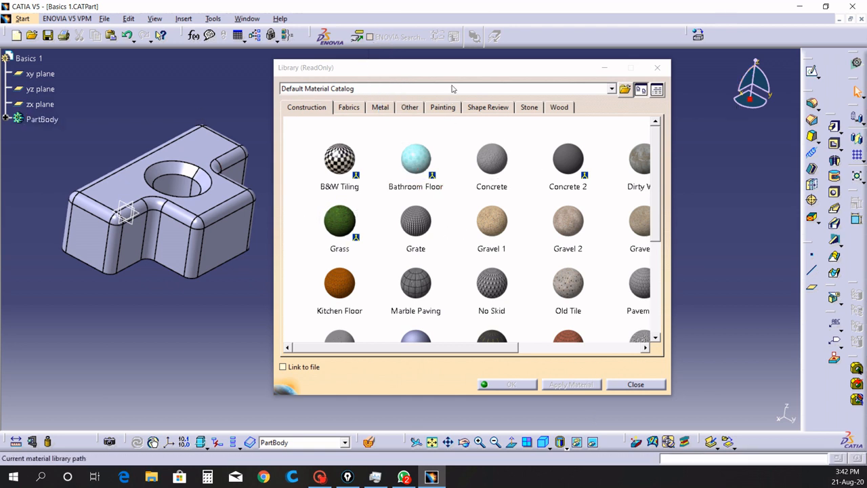
drag(453, 68, 559, 82)
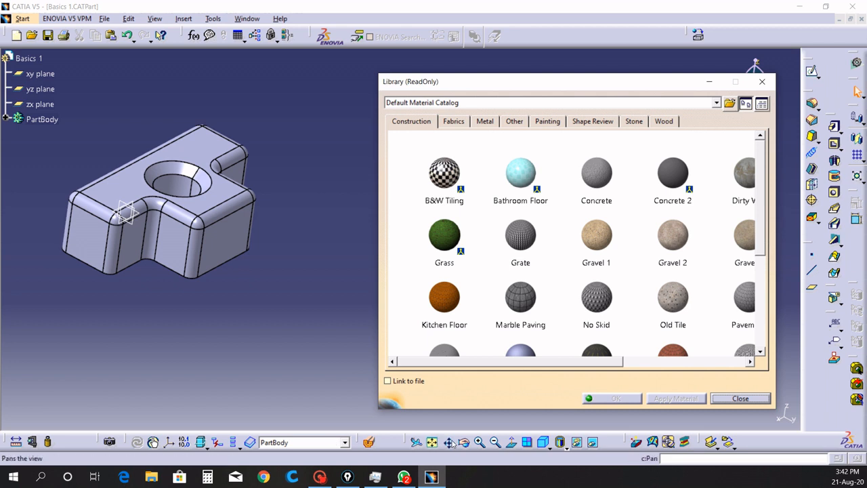
middle_drag(174, 248, 262, 290)
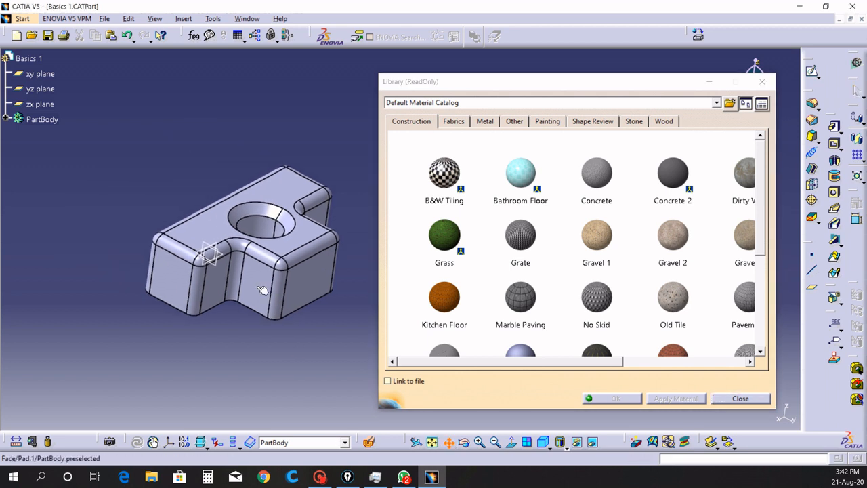
Select PartBody and look through the Painting, Shape Review, Metal and Construction families of the material catalog.
click(43, 119)
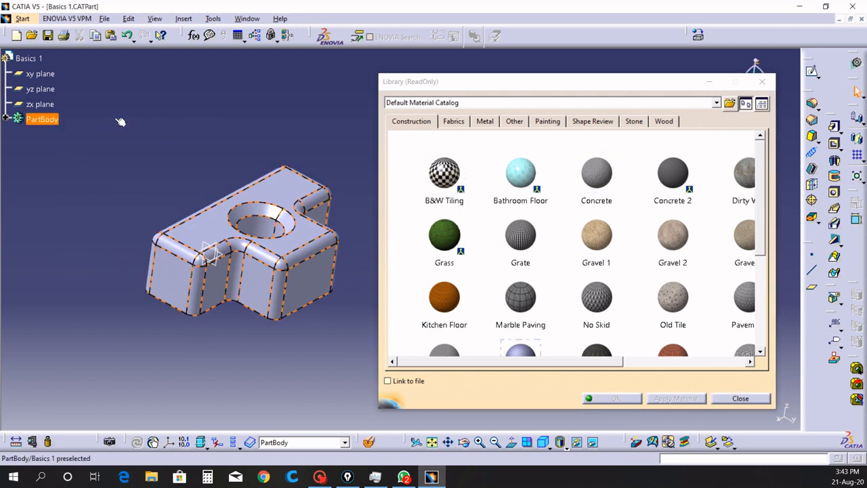
click(554, 123)
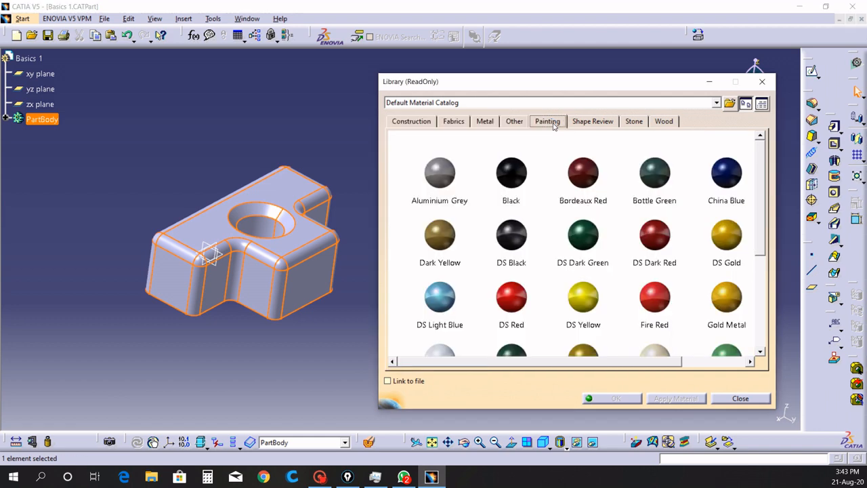
click(589, 123)
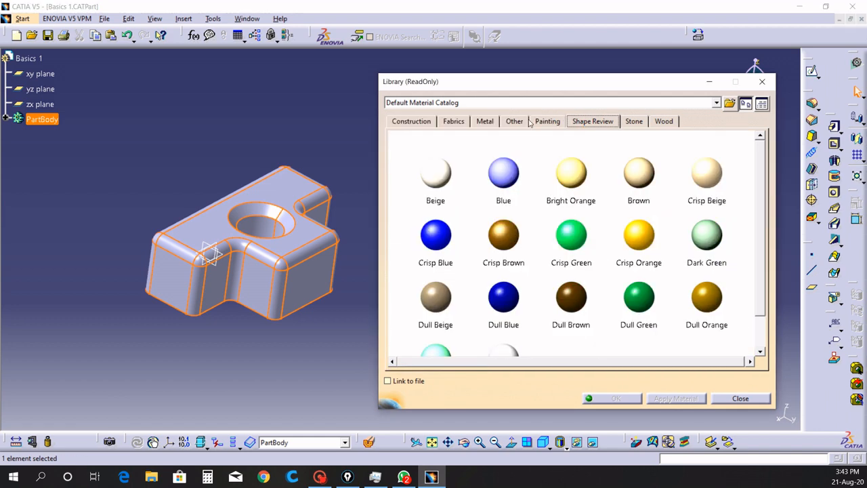
click(489, 124)
scroll(581, 217, down, 3)
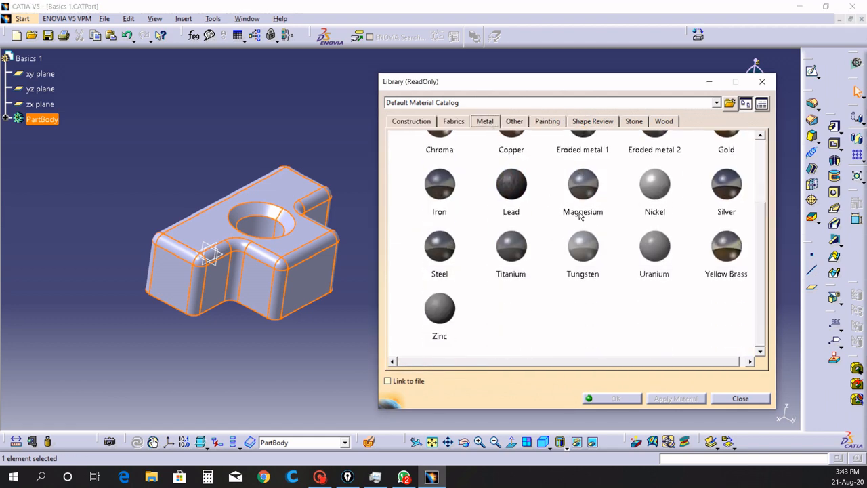
scroll(551, 275, up, 3)
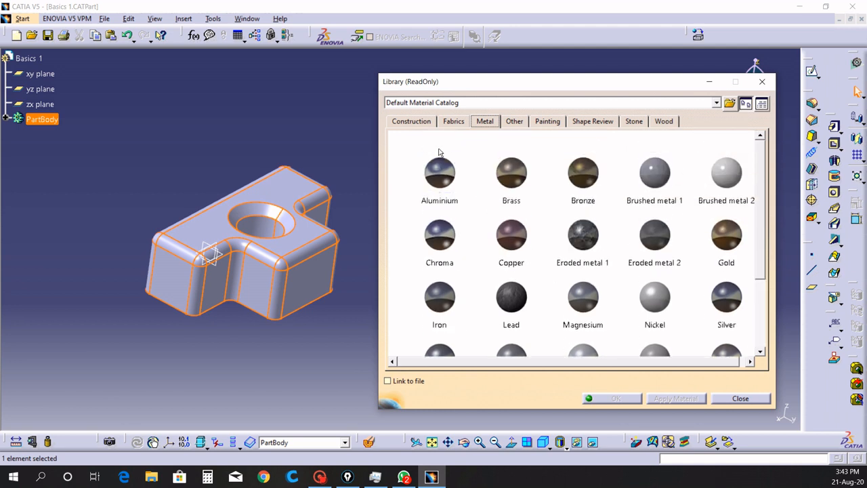
click(421, 123)
click(606, 295)
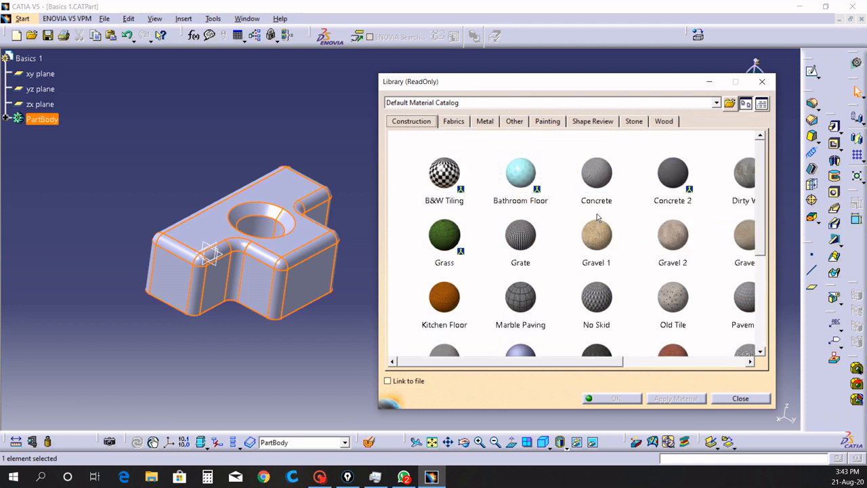
scroll(618, 283, down, 3)
scroll(615, 281, down, 1)
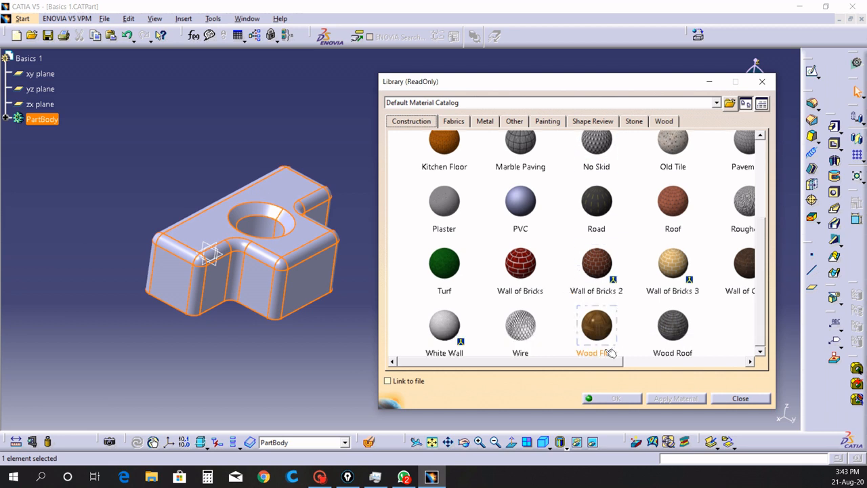
drag(595, 364, 558, 359)
scroll(497, 227, up, 1)
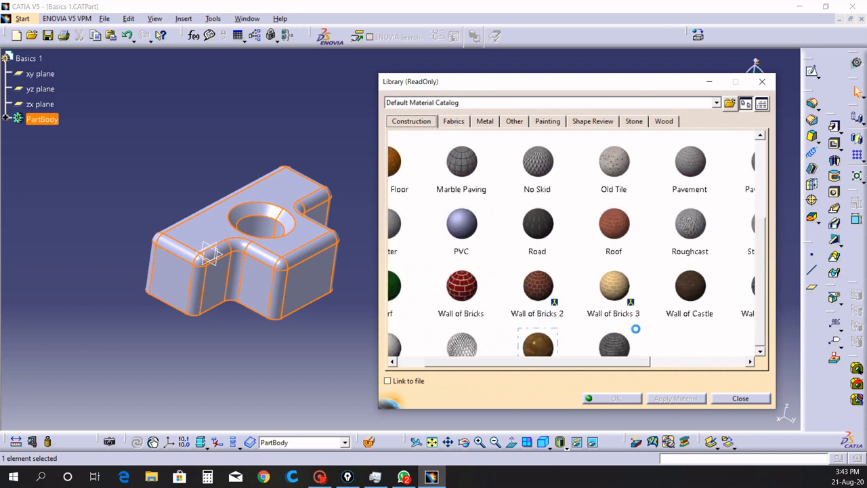
Apply Aluminium from the Metal family to PartBody and expand PartBody in the specification tree.
click(485, 120)
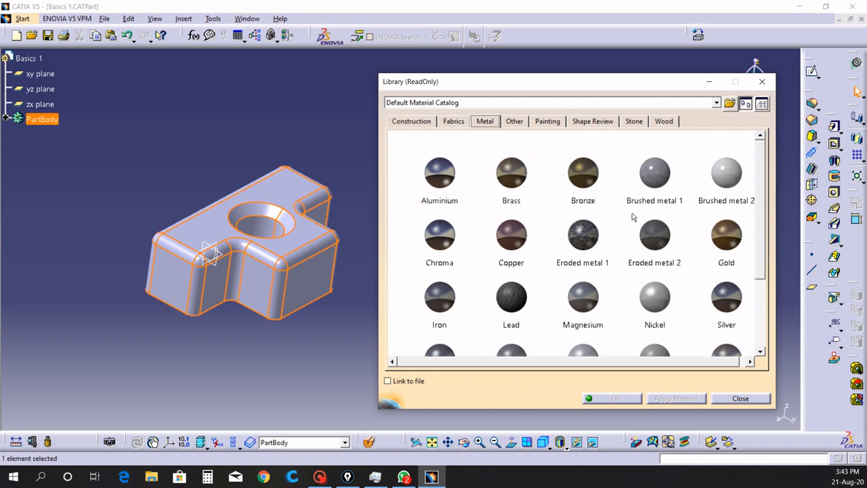
click(513, 235)
click(448, 177)
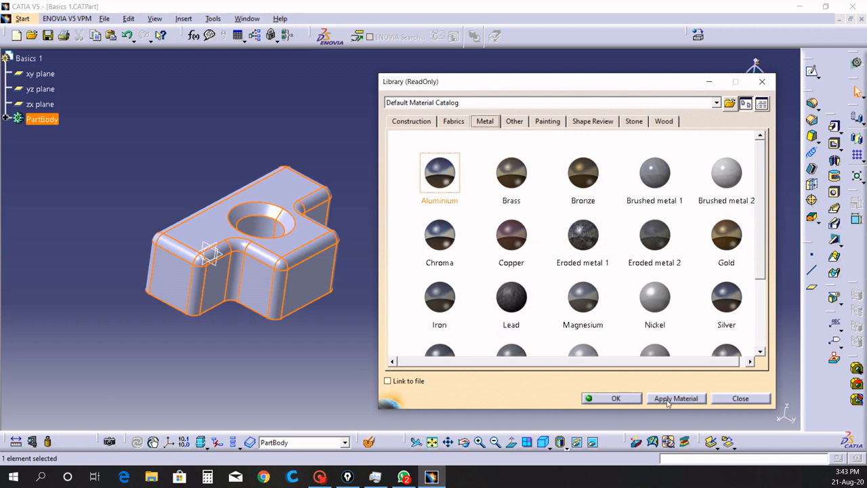
click(667, 399)
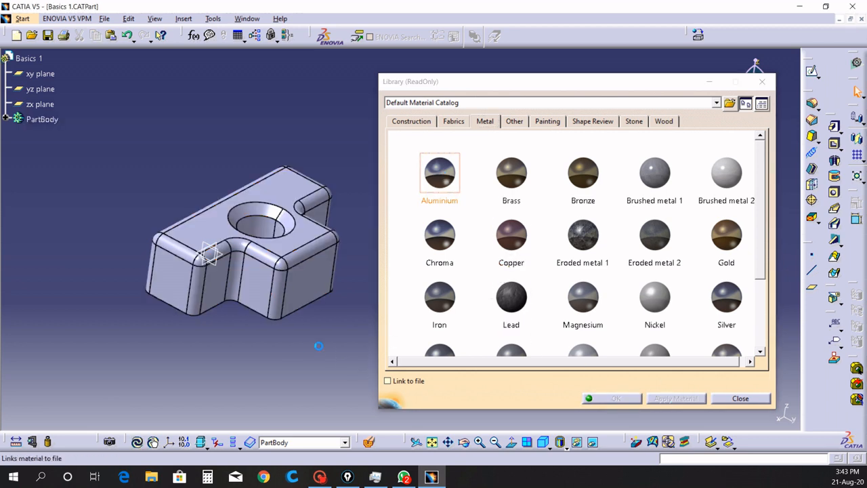
click(6, 119)
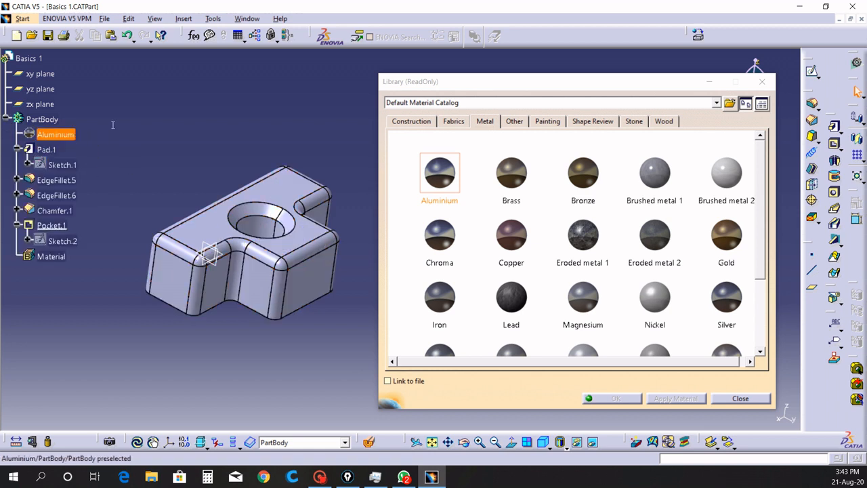
text(here)
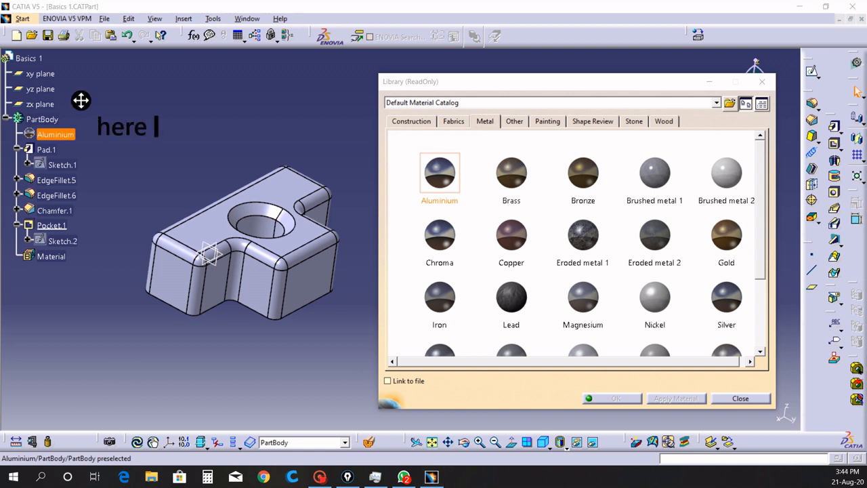
key(BackSpace)
key(BackSpace)
key(BackSpace)
key(BackSpace)
key(BackSpace)
text(in t)
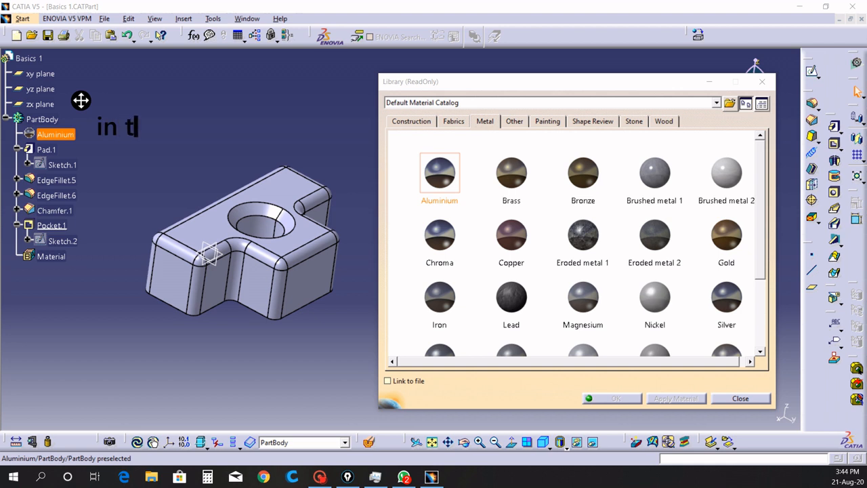
text(ree you )
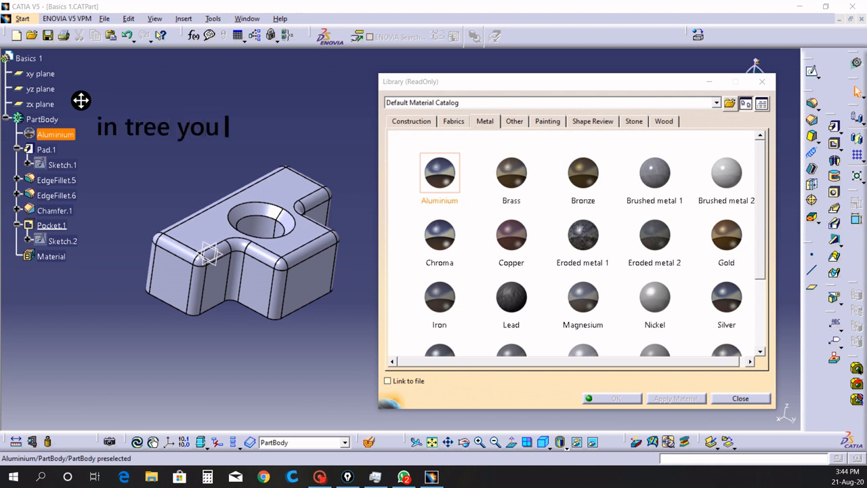
text(can see )
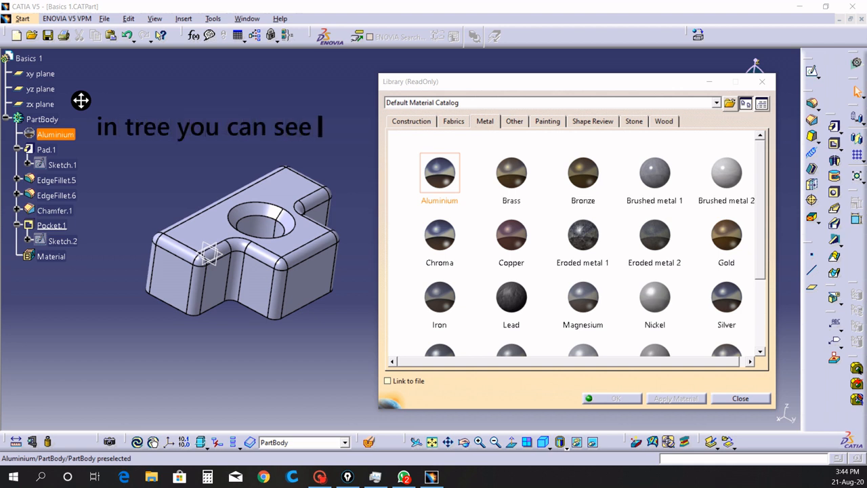
text(the applie)
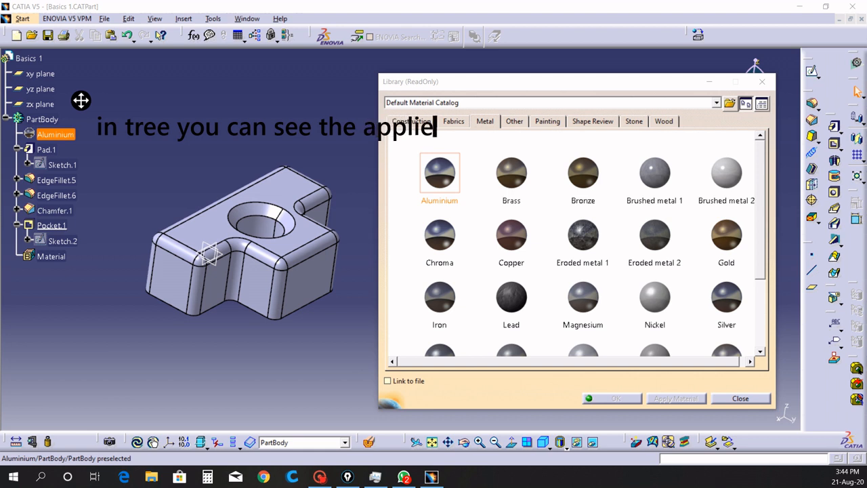
text(d m)
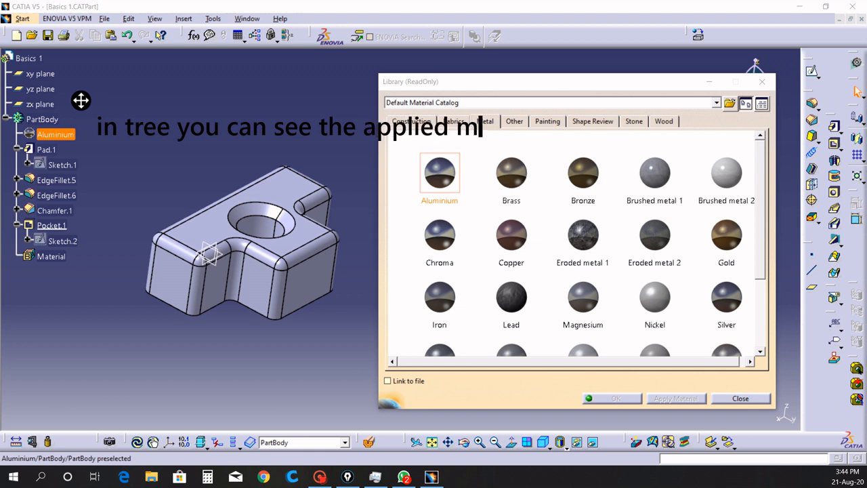
text(aterial)
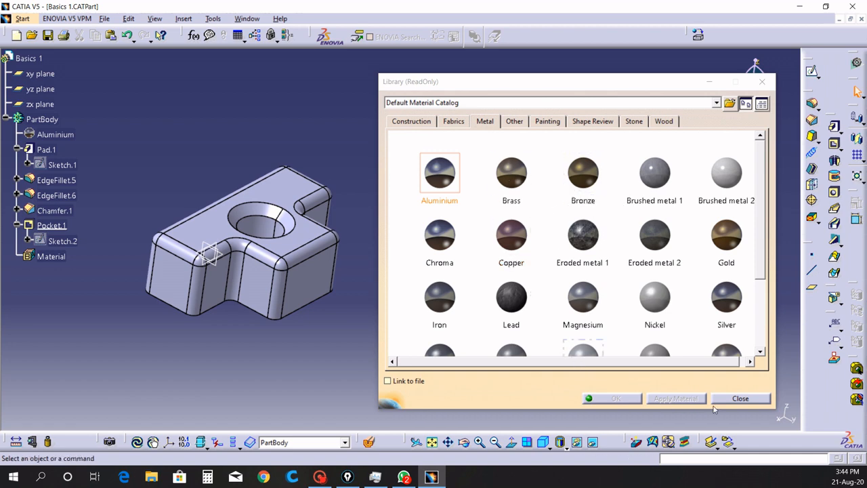
Close the material library and set the part's view mode to Shading with Material.
click(733, 402)
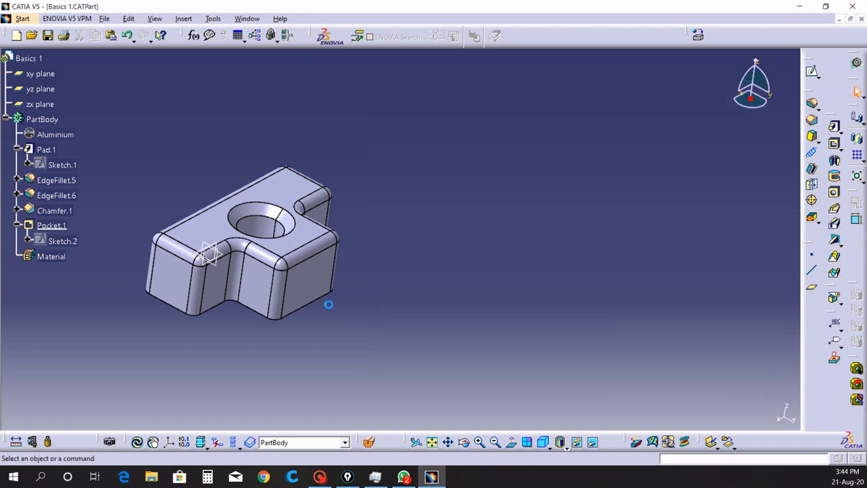
click(435, 443)
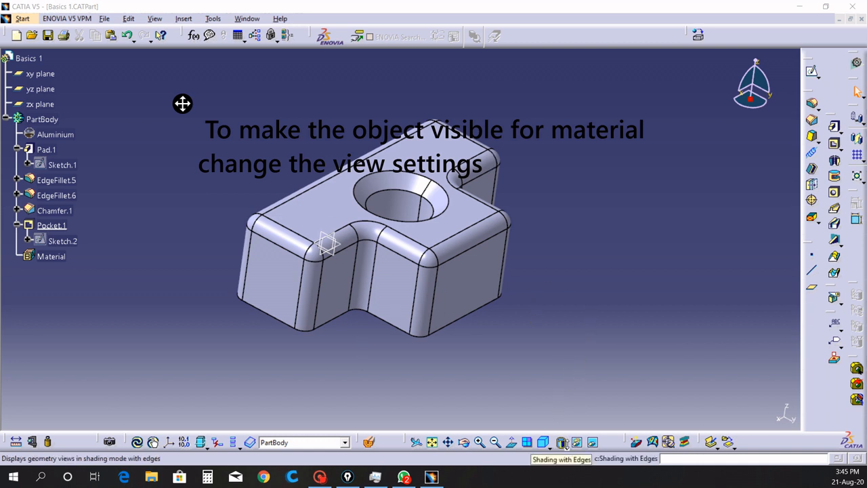
click(563, 446)
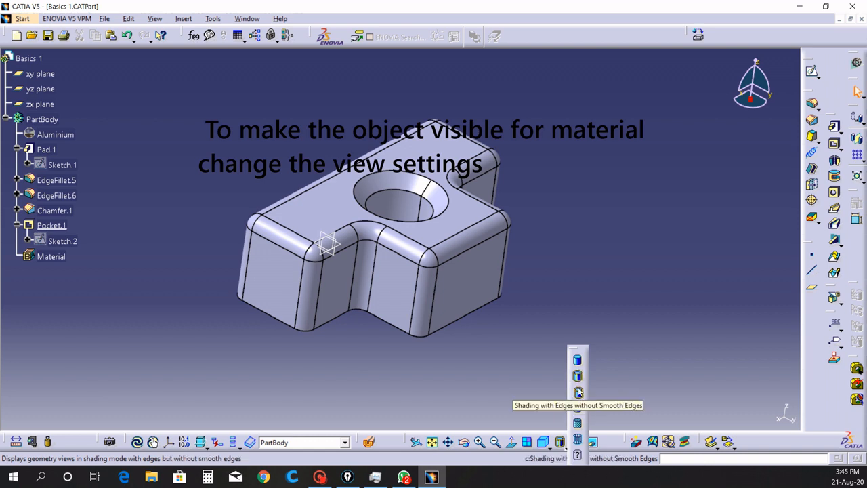
click(579, 424)
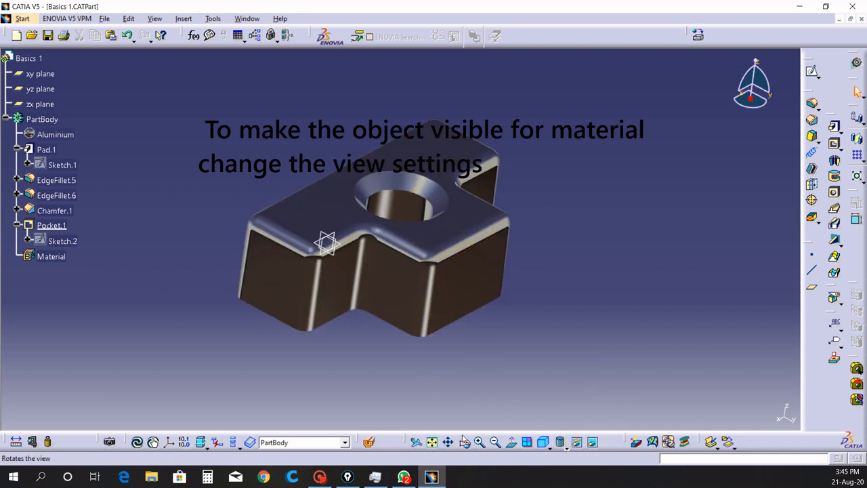
middle_drag(550, 265, 532, 277)
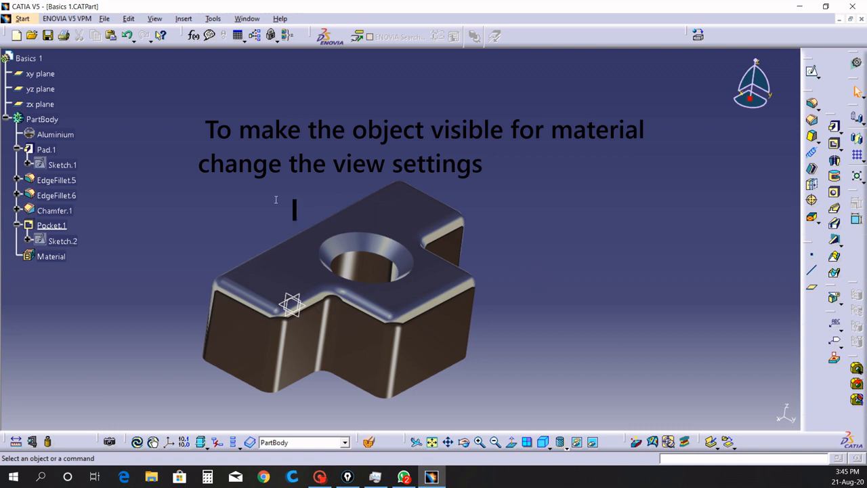
click(233, 198)
text(choose t)
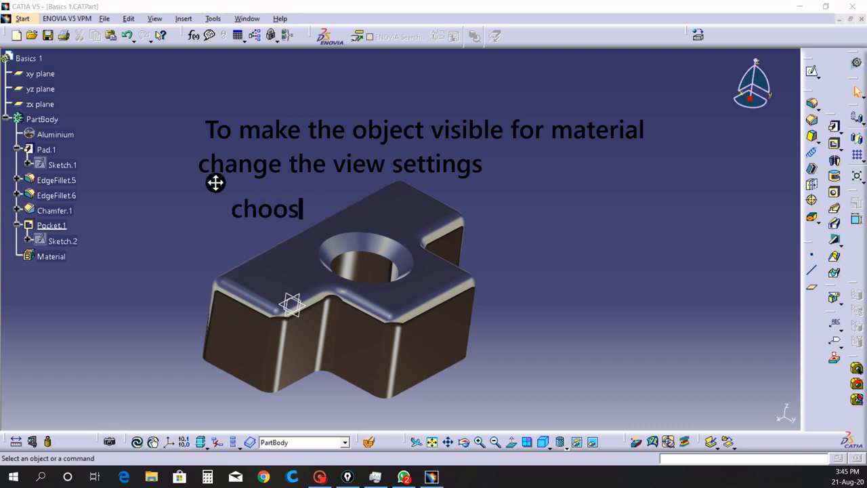
key(BackSpace)
text(sh)
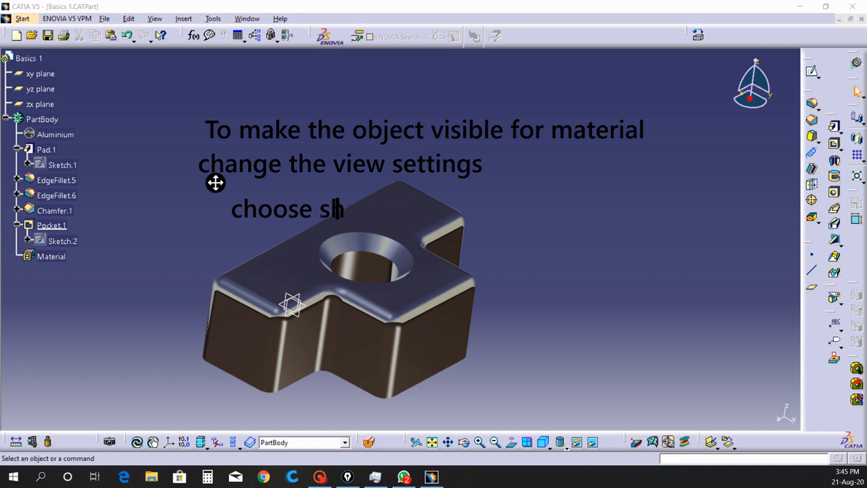
text(ading with mate)
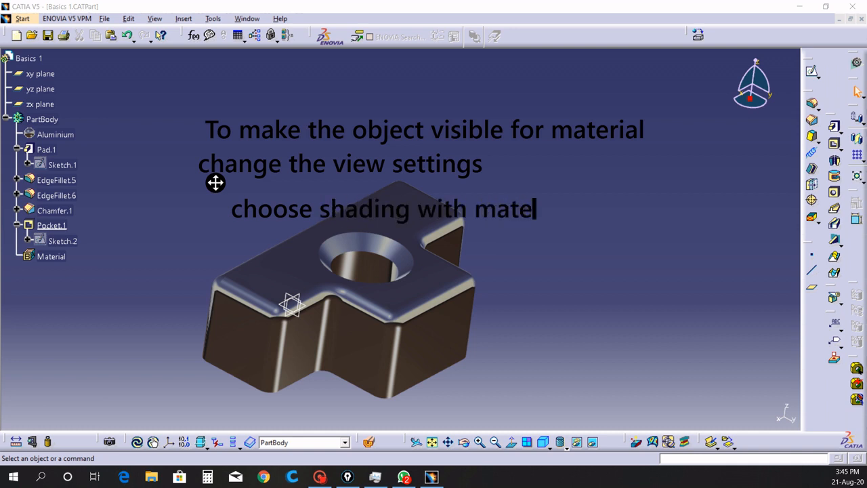
text(rial)
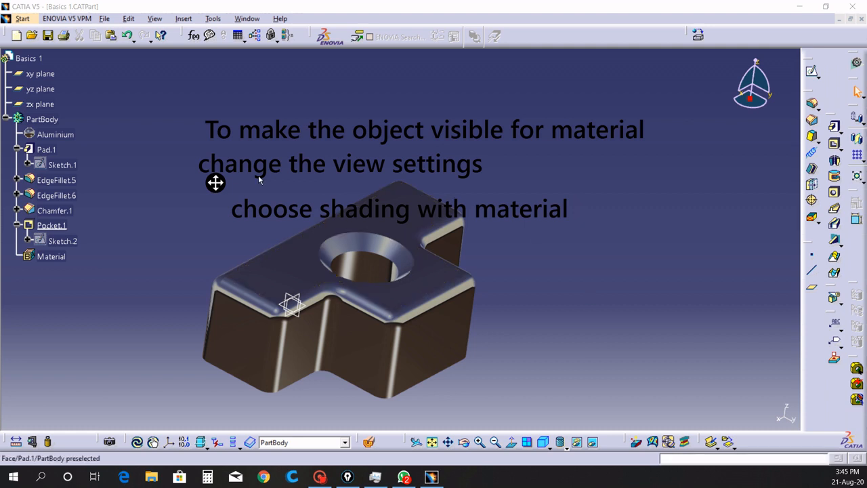
Delete the Aluminium material from PartBody and bring up the material library again with Apply Material.
right_click(68, 135)
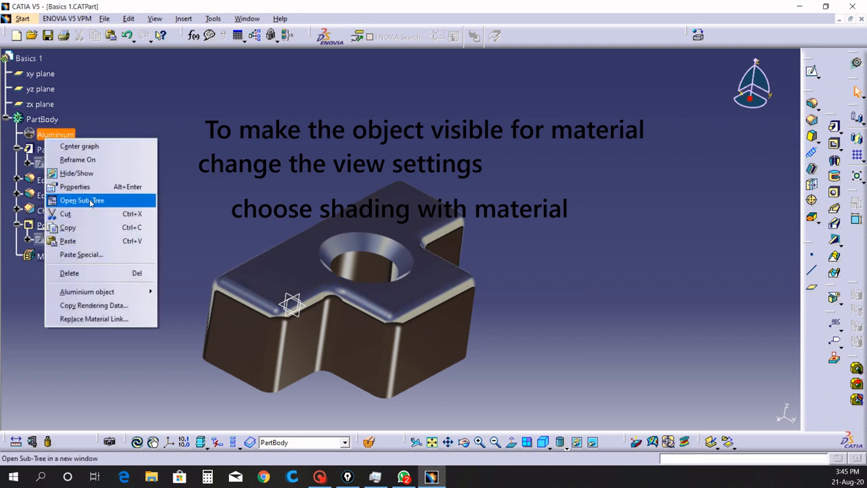
click(89, 275)
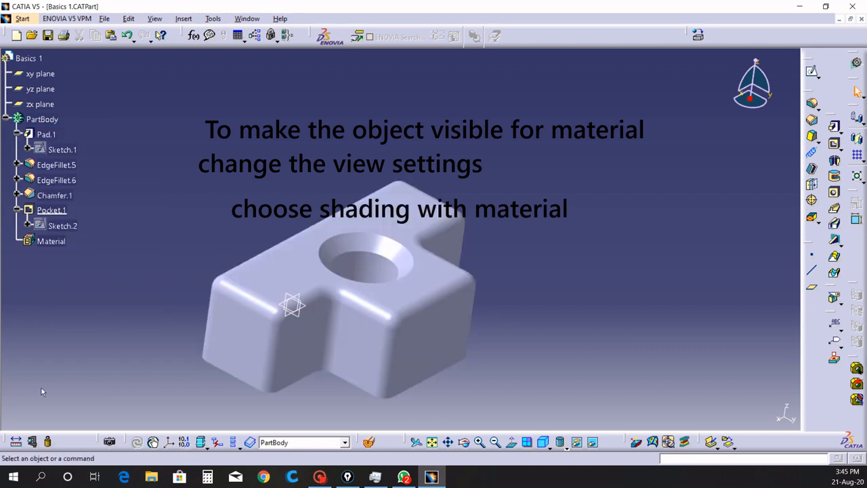
click(698, 35)
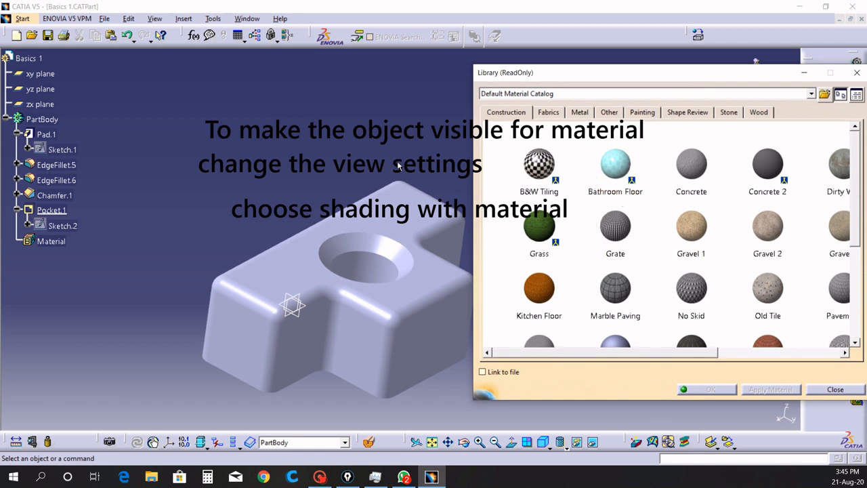
drag(630, 71, 552, 66)
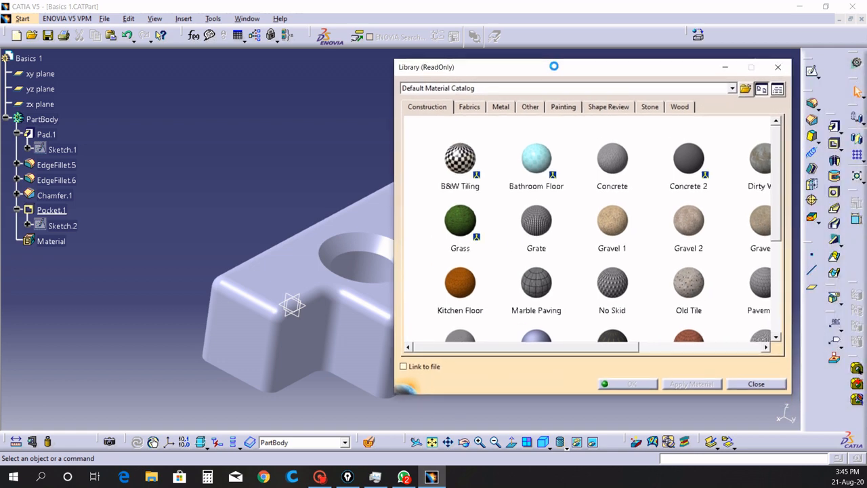
Pick Mirror from the Other family, select PartBody as the target, and place the library so the part stays visible.
click(608, 108)
click(552, 105)
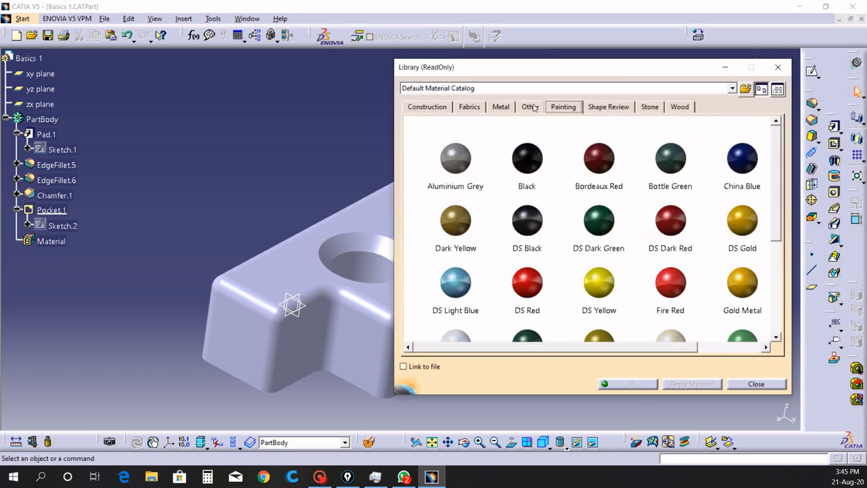
click(532, 107)
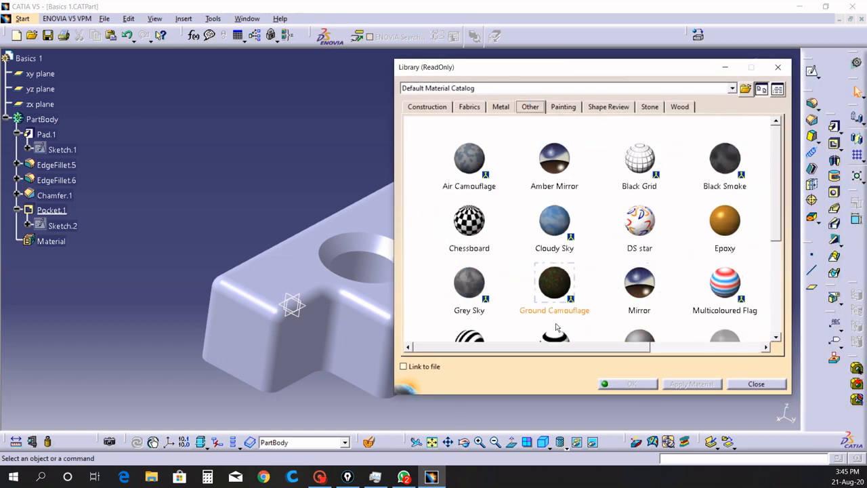
scroll(676, 282, down, 2)
click(657, 247)
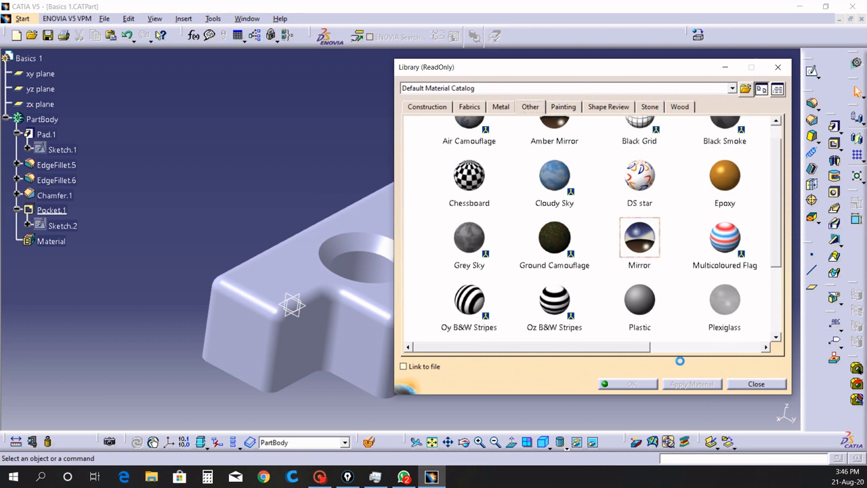
click(42, 119)
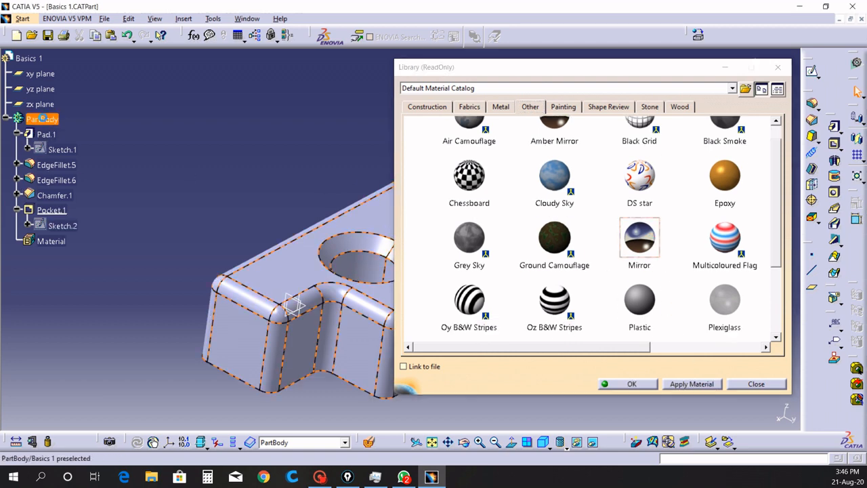
drag(572, 68, 620, 68)
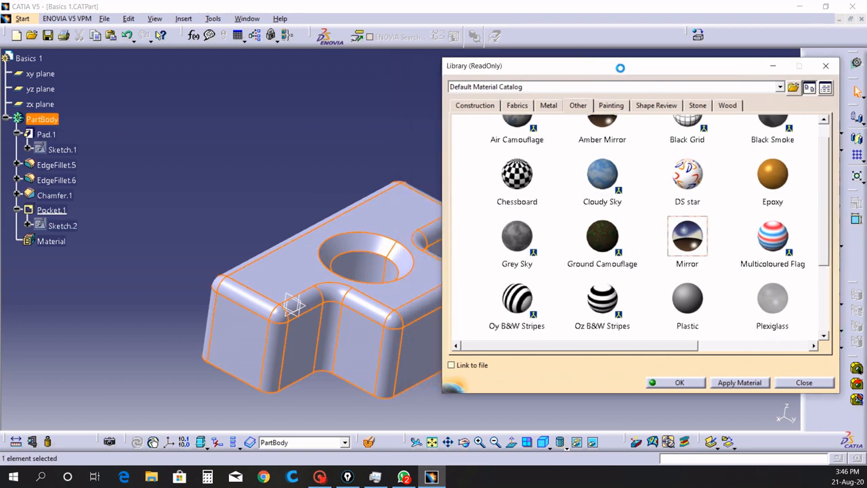
Look through the materials in the Metal, Construction and Fabrics families of the default catalog.
click(580, 109)
click(547, 106)
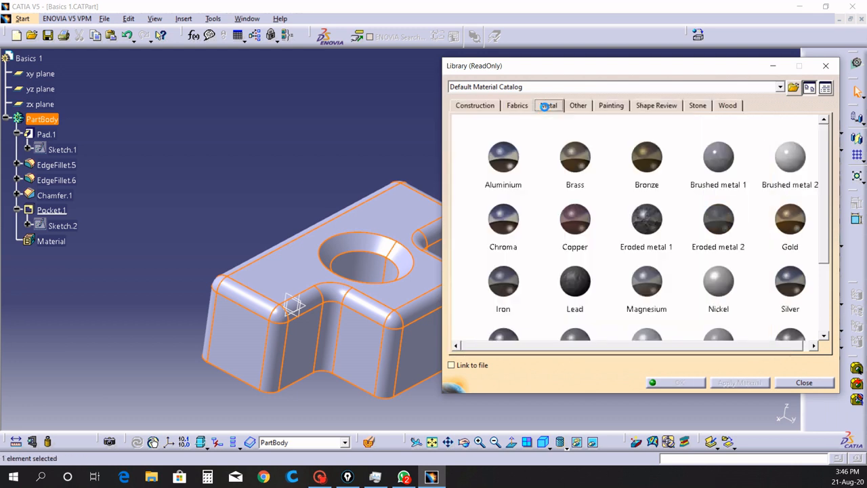
scroll(766, 265, down, 2)
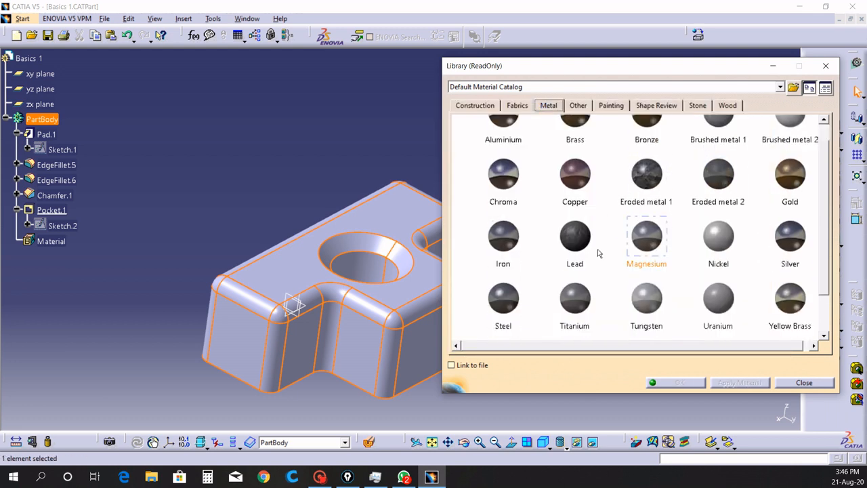
scroll(639, 278, up, 3)
click(475, 106)
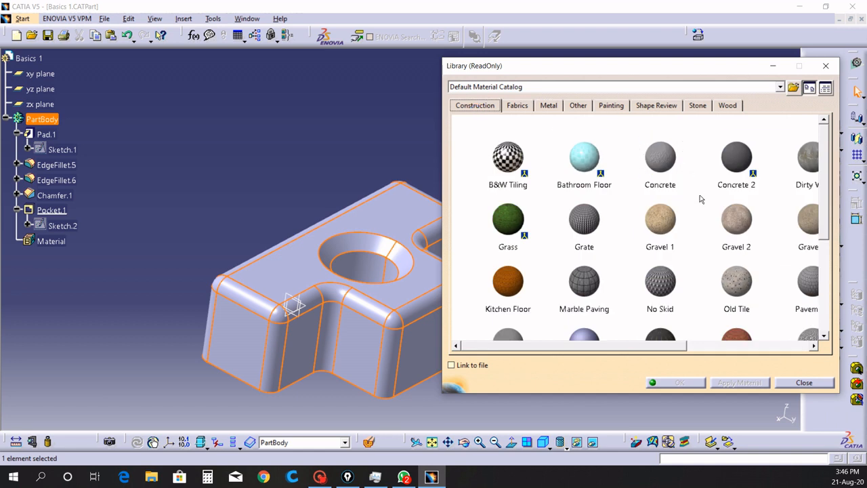
click(725, 276)
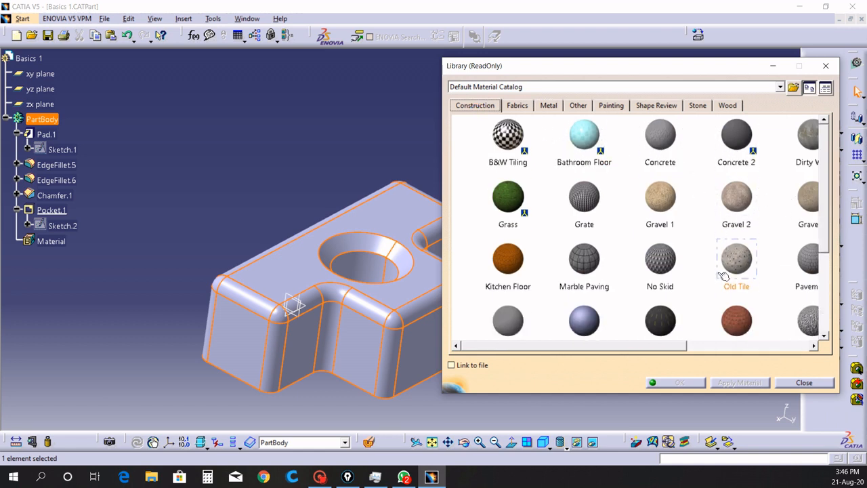
scroll(723, 278, down, 3)
scroll(723, 280, down, 1)
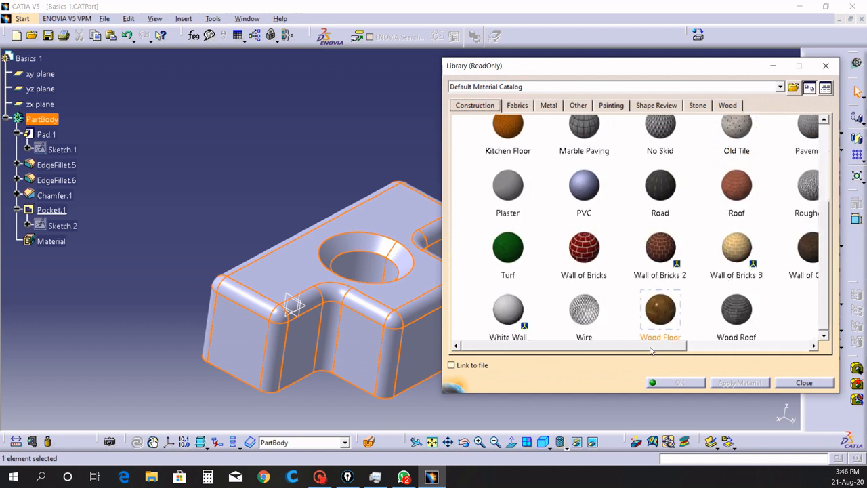
drag(649, 347, 762, 344)
scroll(718, 310, up, 3)
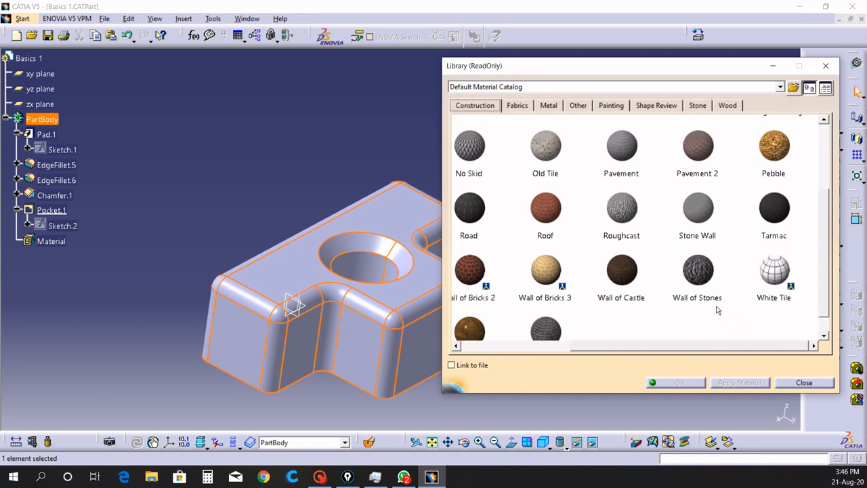
scroll(716, 304, up, 2)
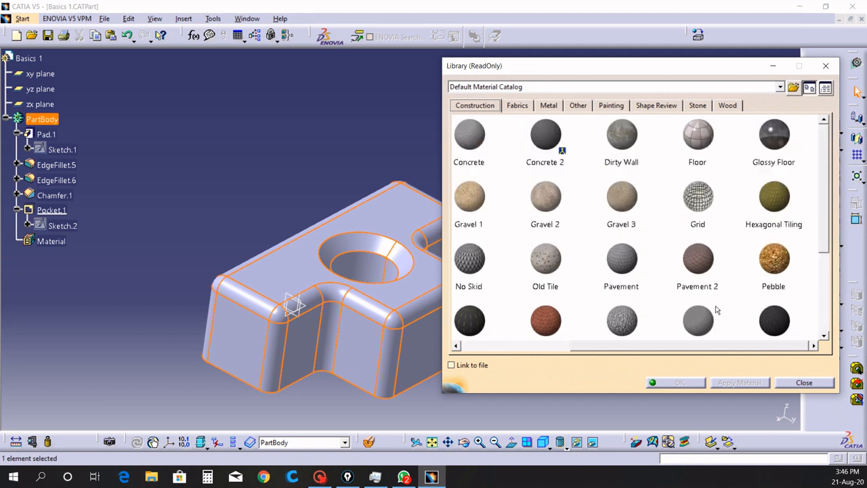
click(703, 319)
drag(667, 347, 547, 347)
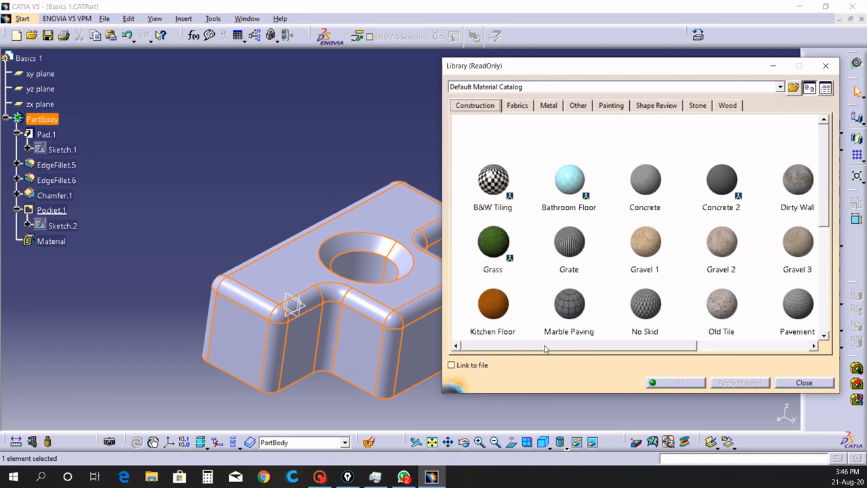
click(546, 107)
click(529, 106)
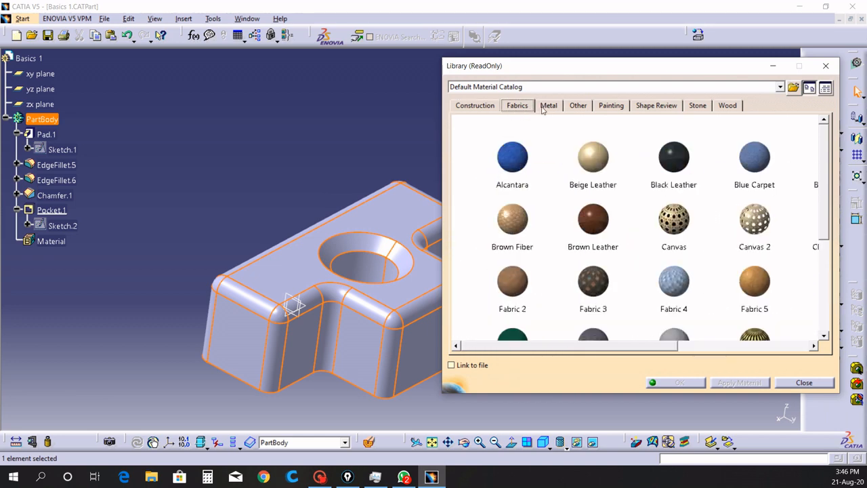
click(544, 105)
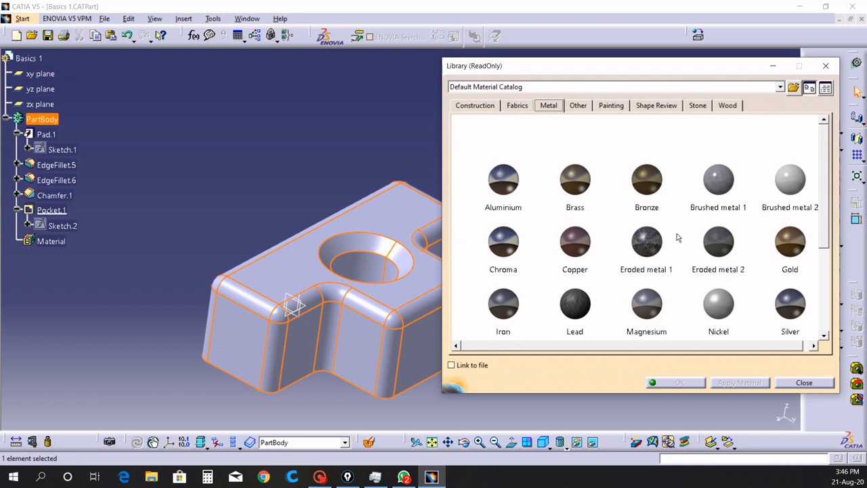
Apply the Chessboard material from the Other family to PartBody and close the library.
click(576, 108)
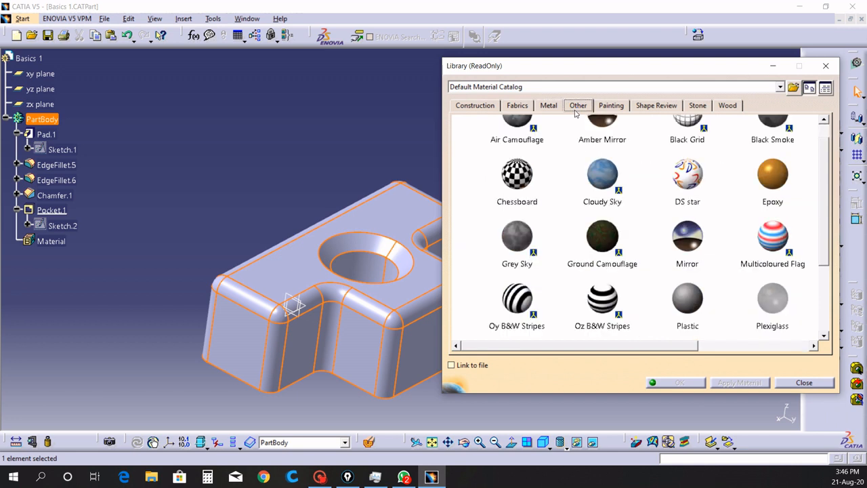
click(516, 175)
click(740, 383)
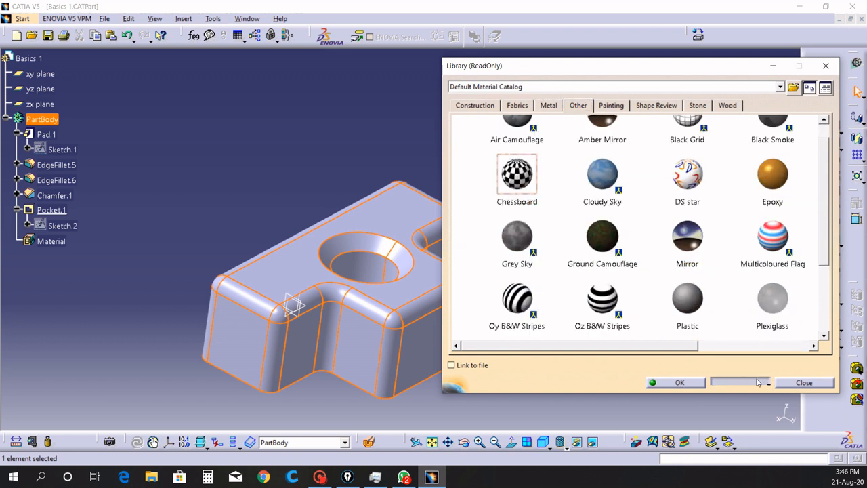
click(668, 382)
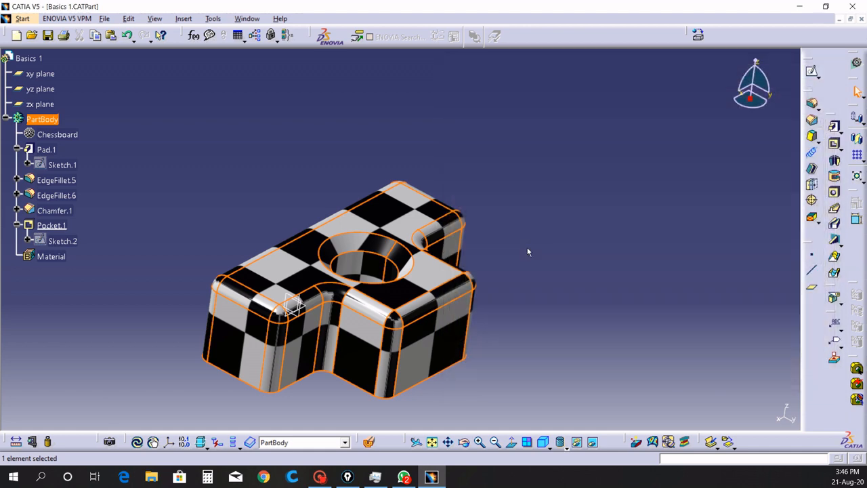
click(431, 442)
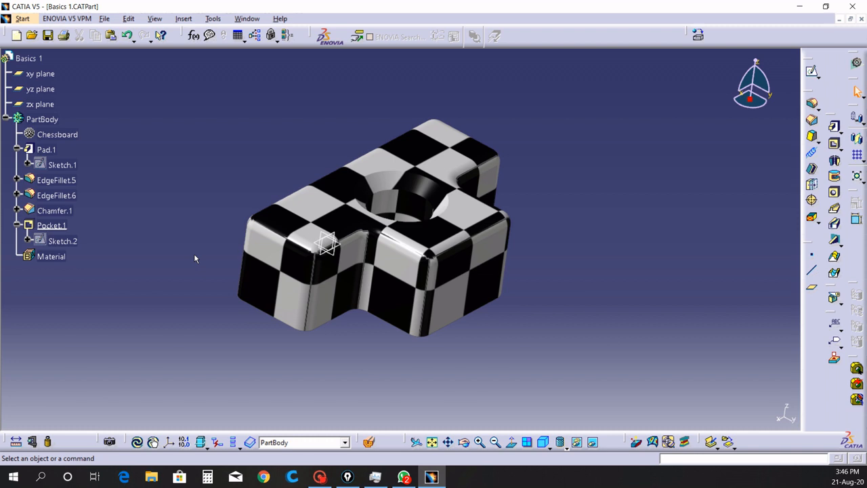
key(ctrl+shift+t)
click(166, 98)
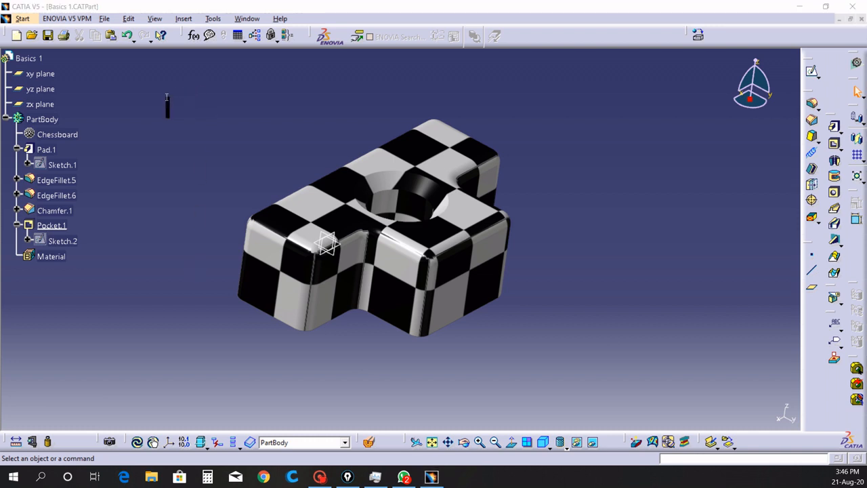
text(now we)
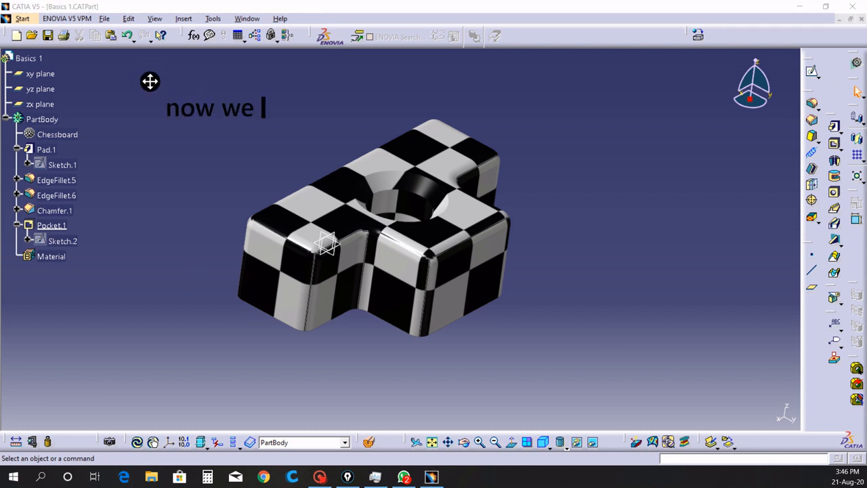
text( have added)
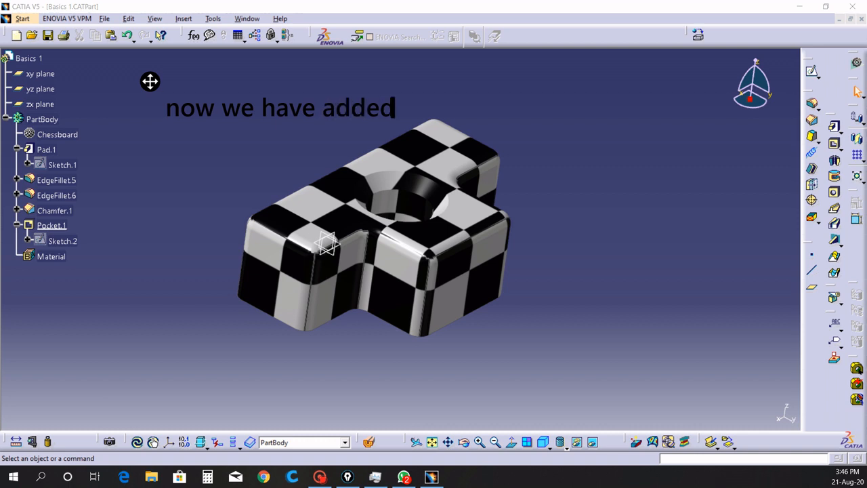
text( the mate)
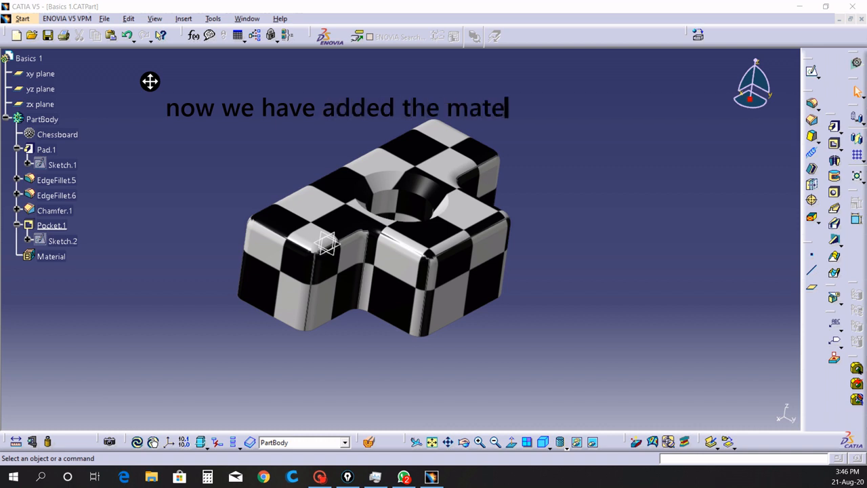
text(rial)
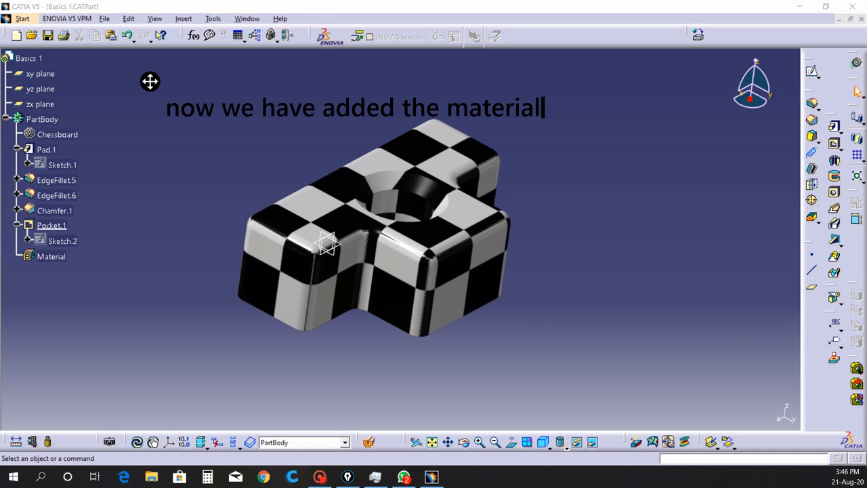
key(Return)
text(ne)
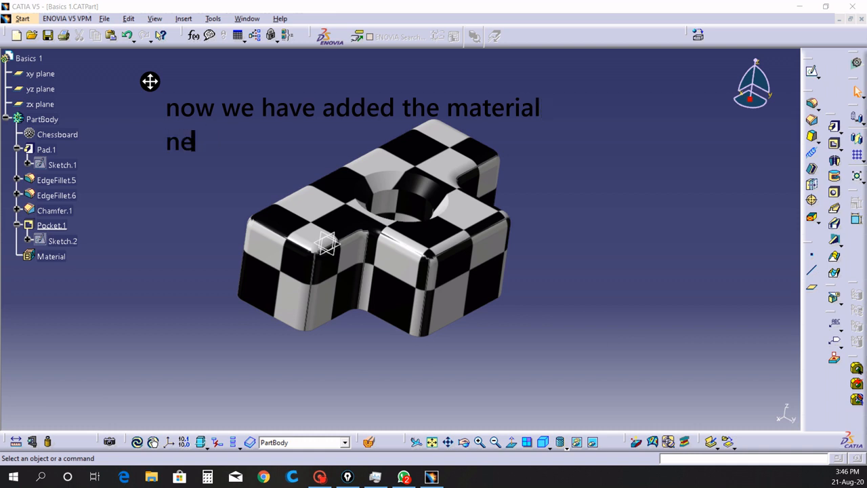
text(xt if we ne)
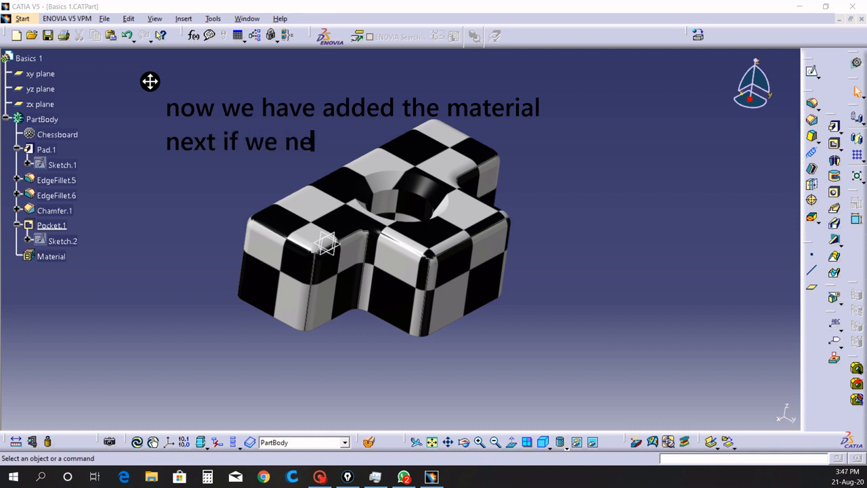
text(ed the)
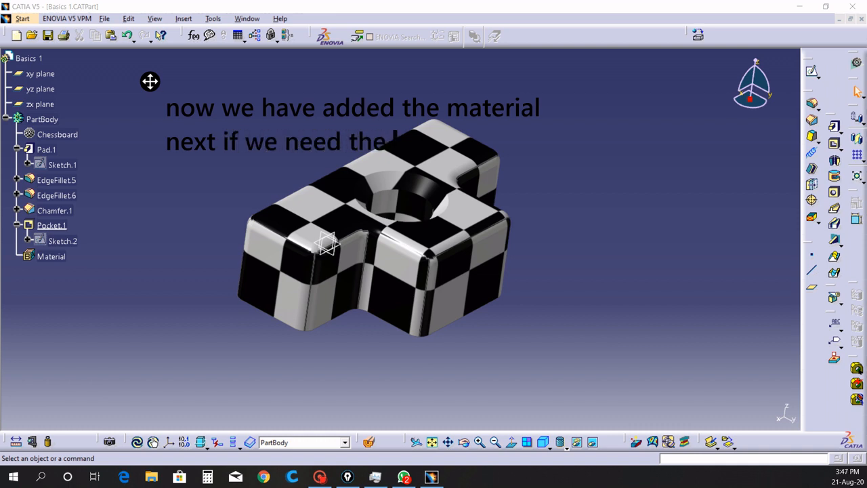
text( image of the object in any)
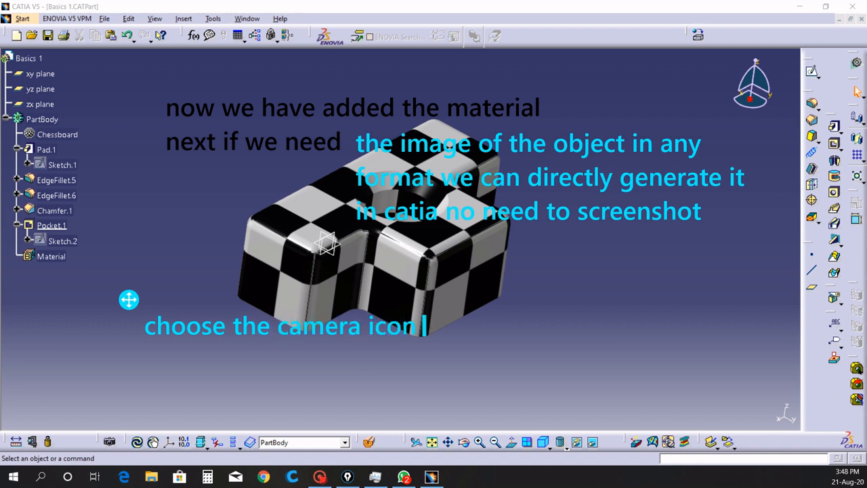
text(n th)
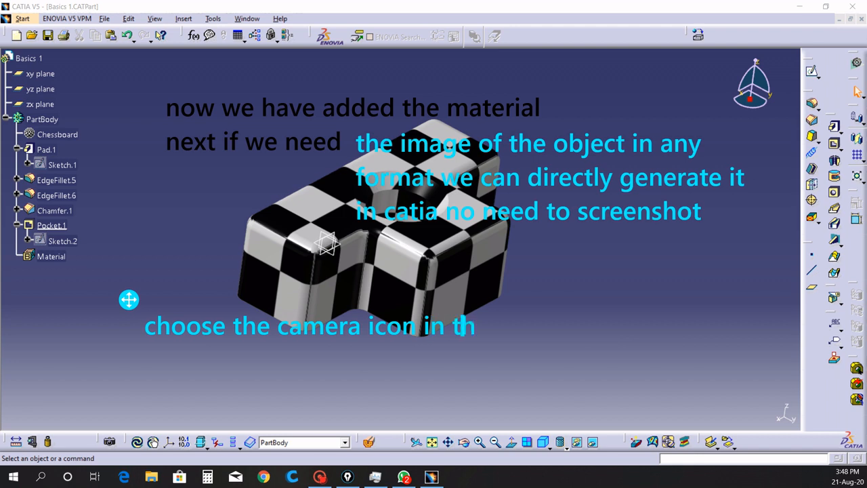
text(e toolbar)
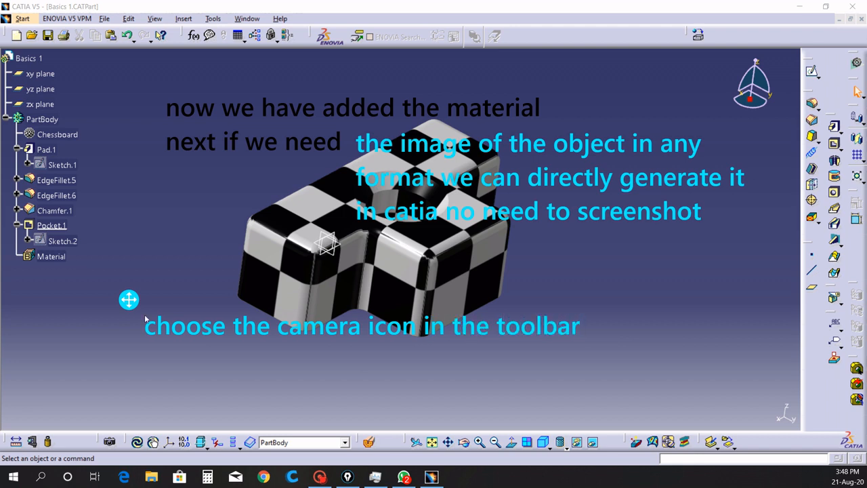
Start the Render tool and arrange the Render and Scene windows so that neither covers the part.
click(109, 441)
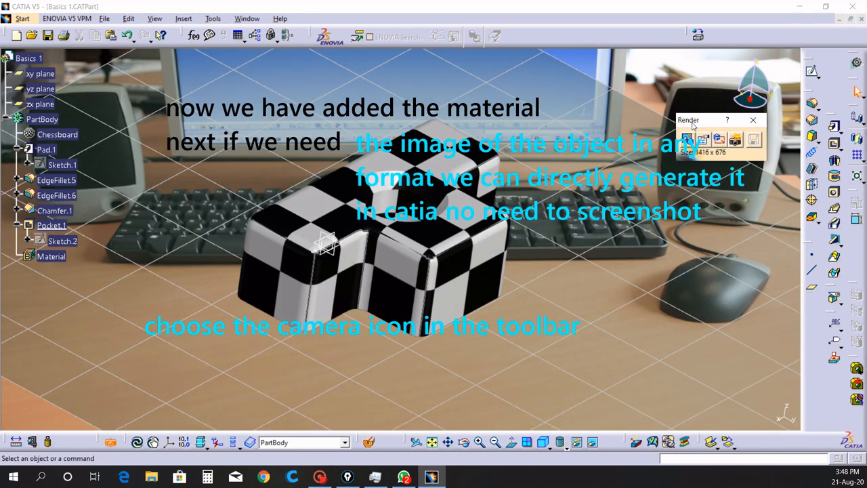
drag(695, 123, 687, 86)
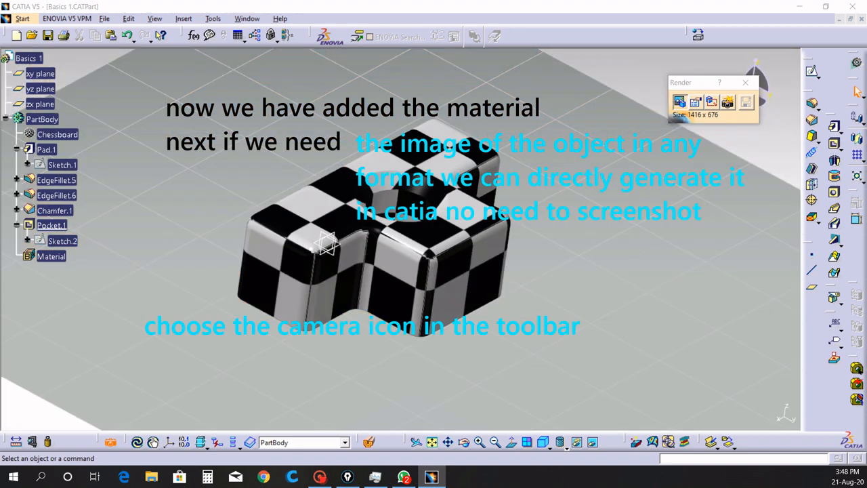
drag(576, 92, 85, 80)
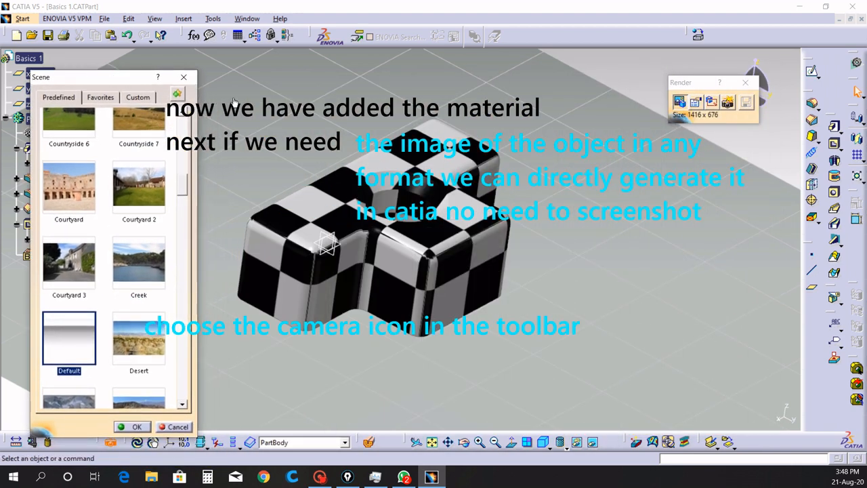
drag(99, 77, 588, 89)
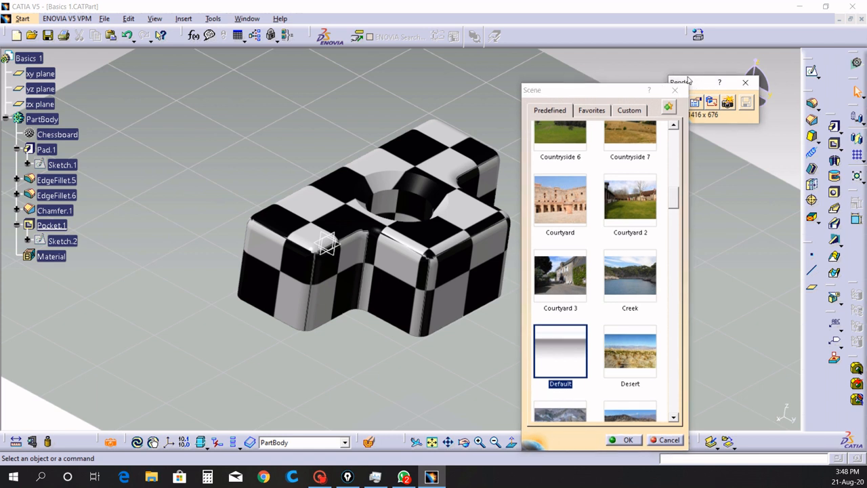
drag(689, 82, 210, 68)
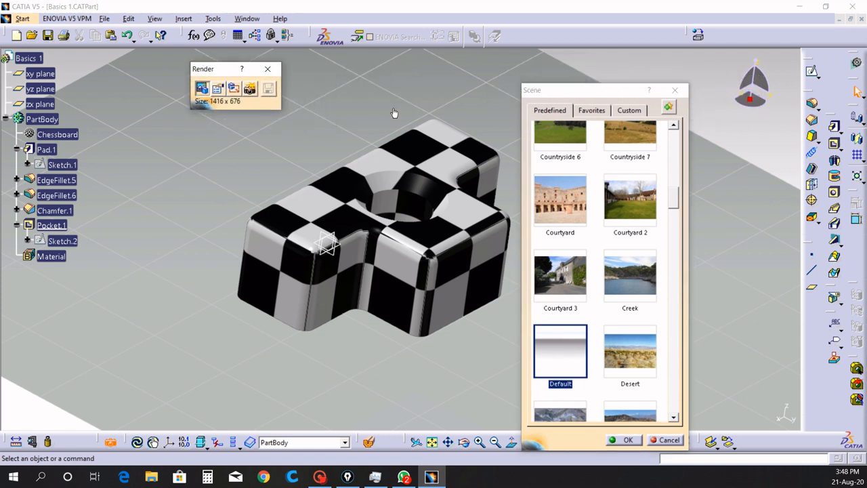
drag(607, 93, 657, 70)
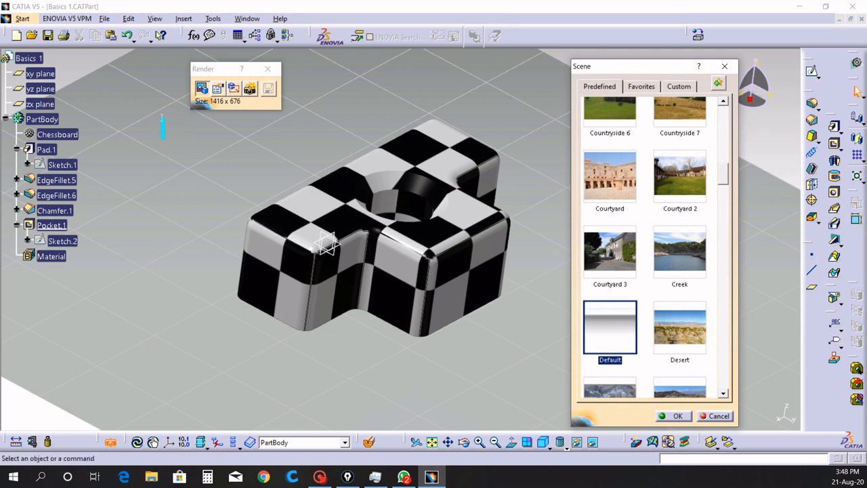
text(this is the render tool)
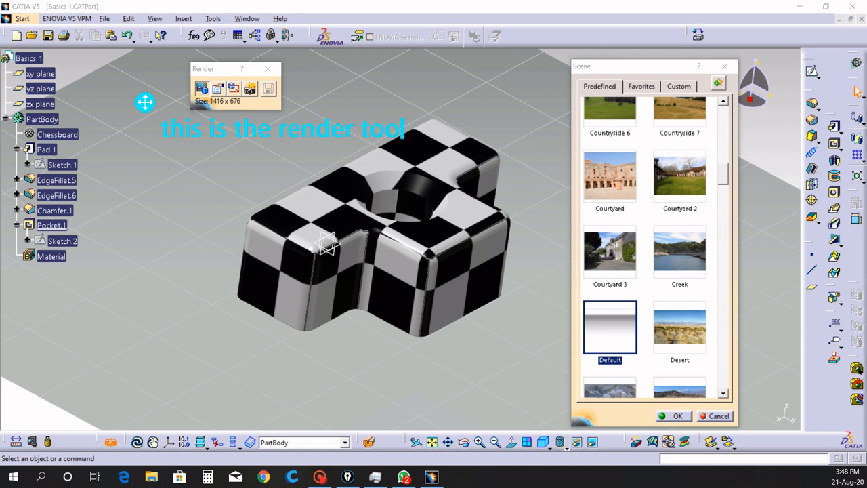
text(bar)
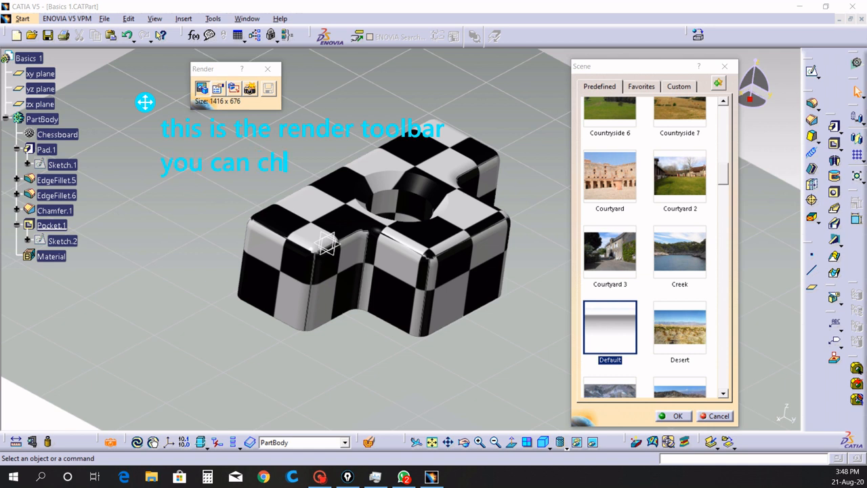
text(a )
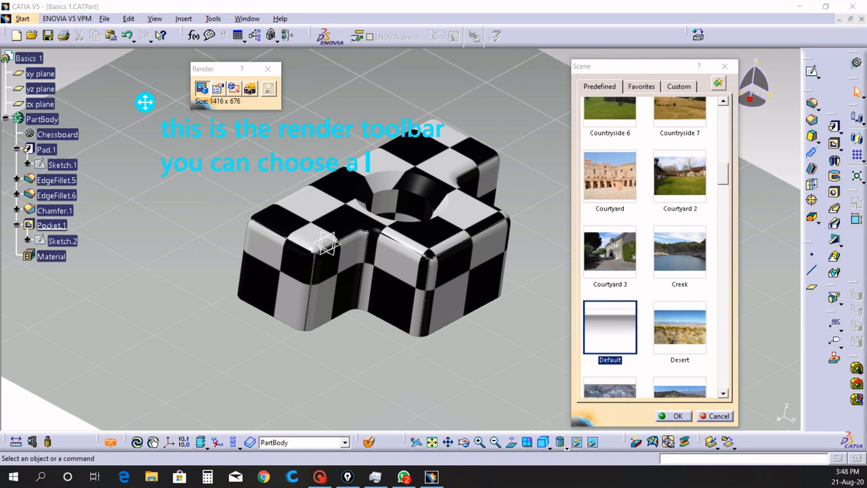
text(scene)
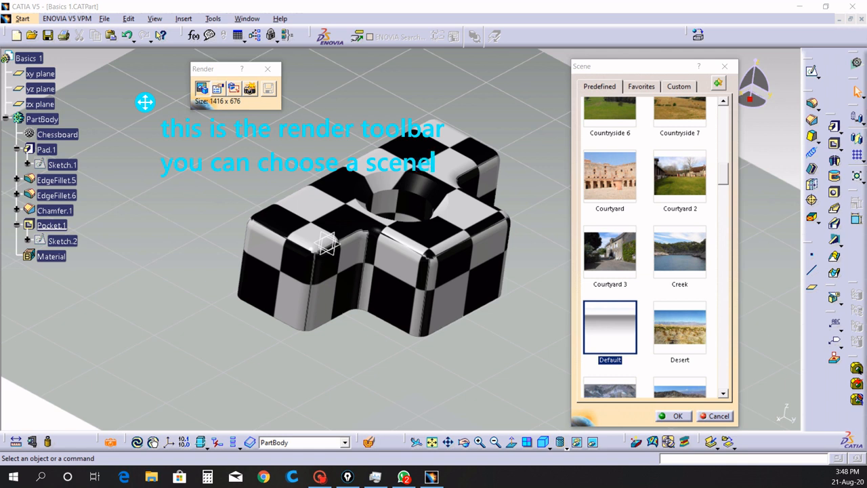
text( or )
text(you can u)
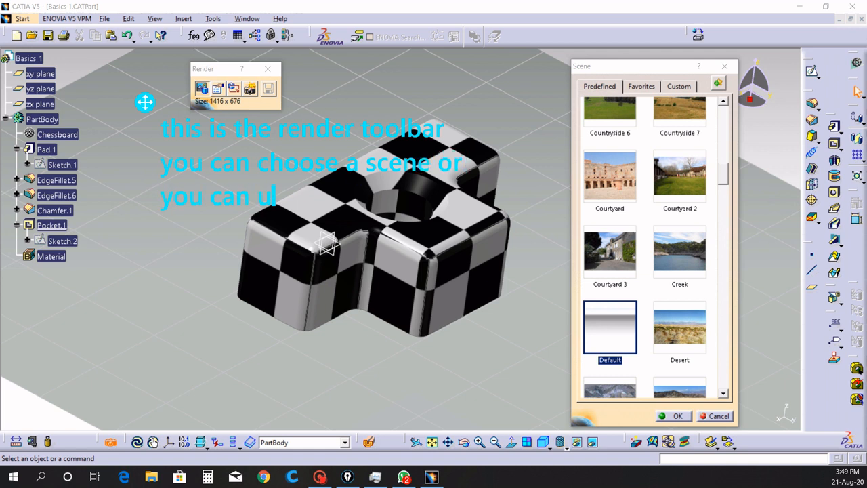
text(pload a )
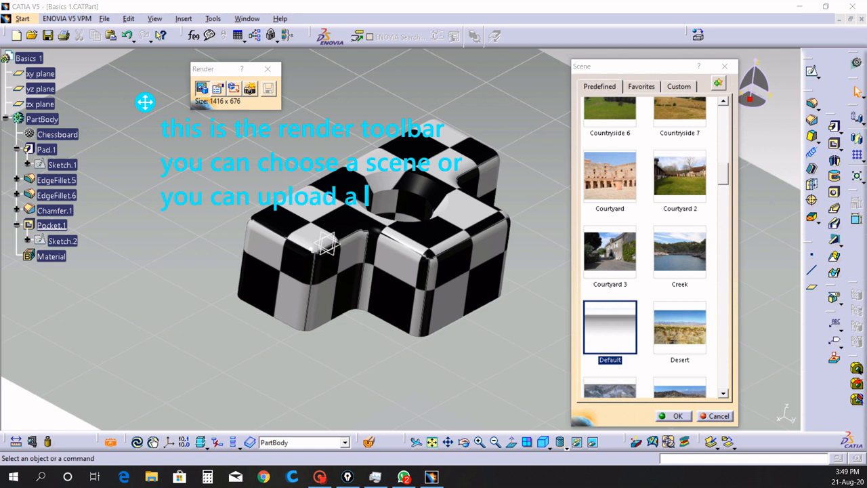
text(back)
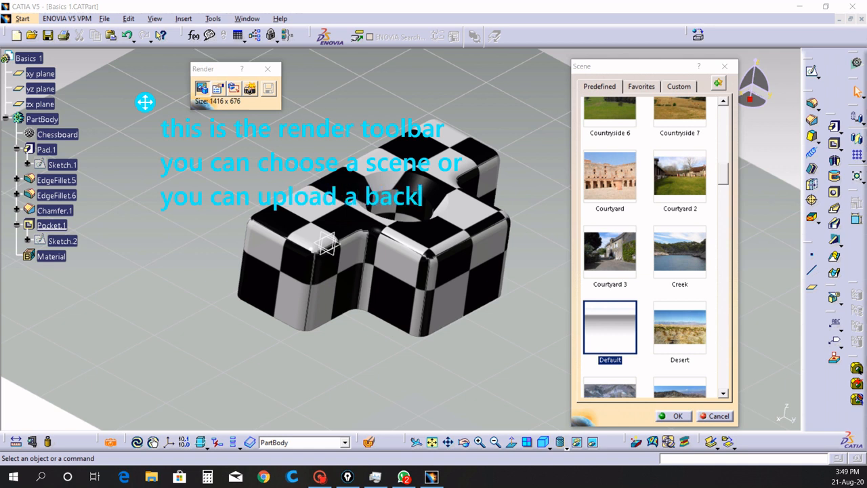
text(grou)
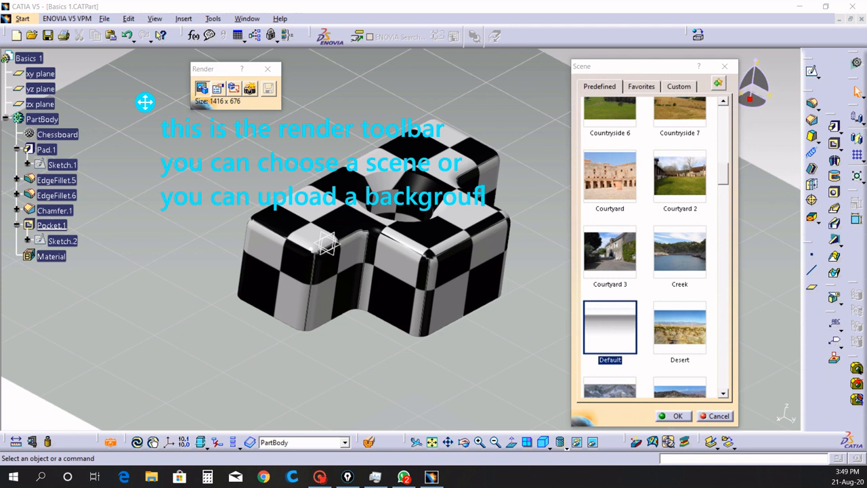
text(d img)
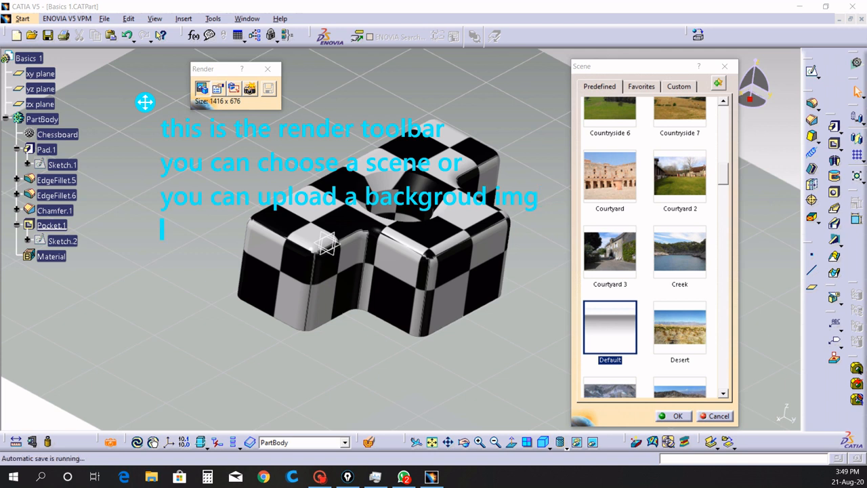
key(Escape)
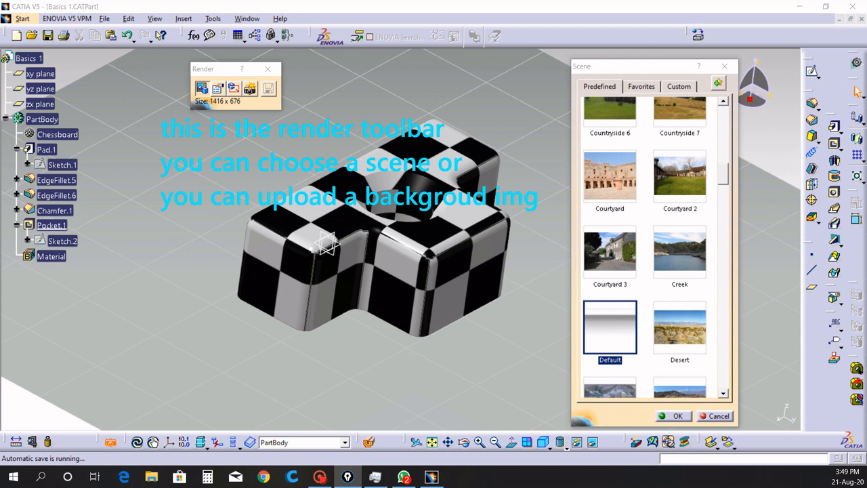
click(147, 243)
text(i)
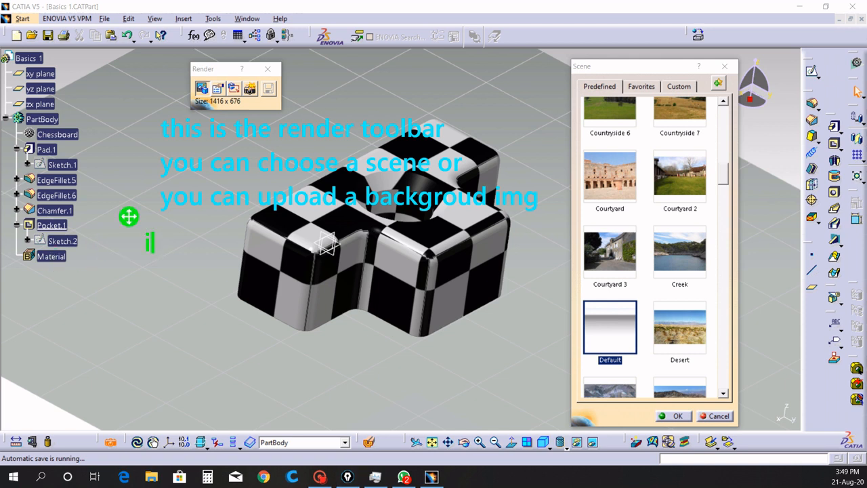
text( am gd)
text(in)
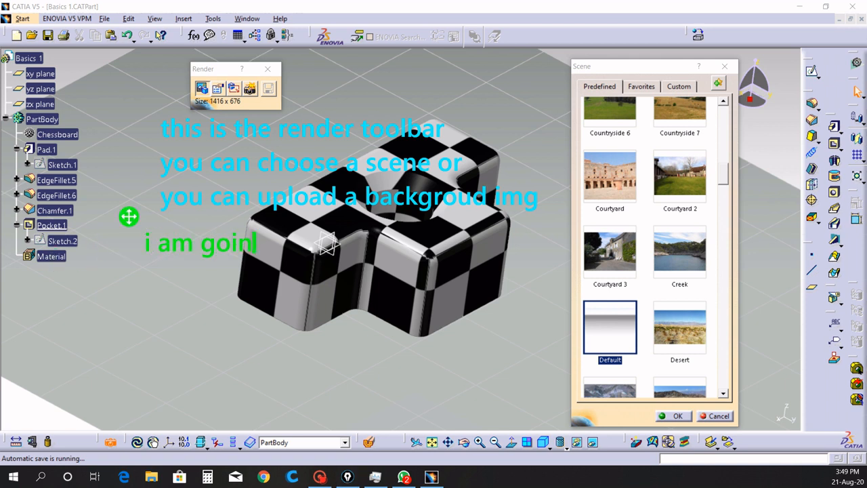
text(g to use the )
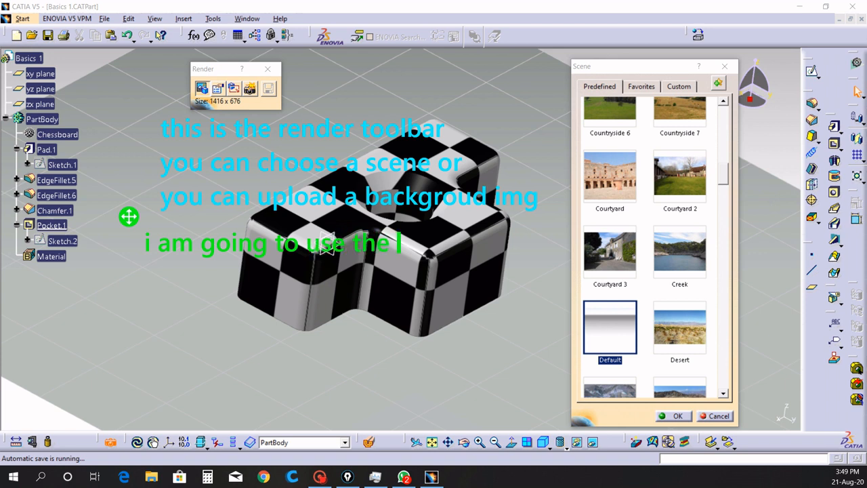
text(a)
key(BackSpace)
text(availabl)
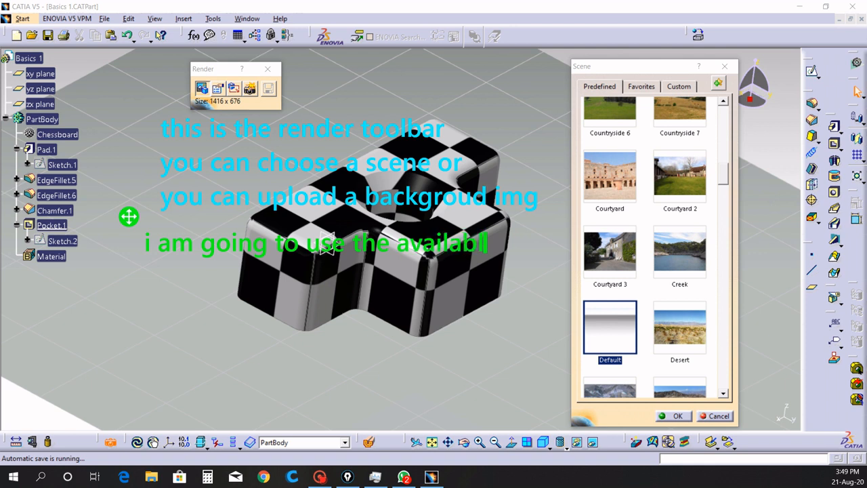
text(e one)
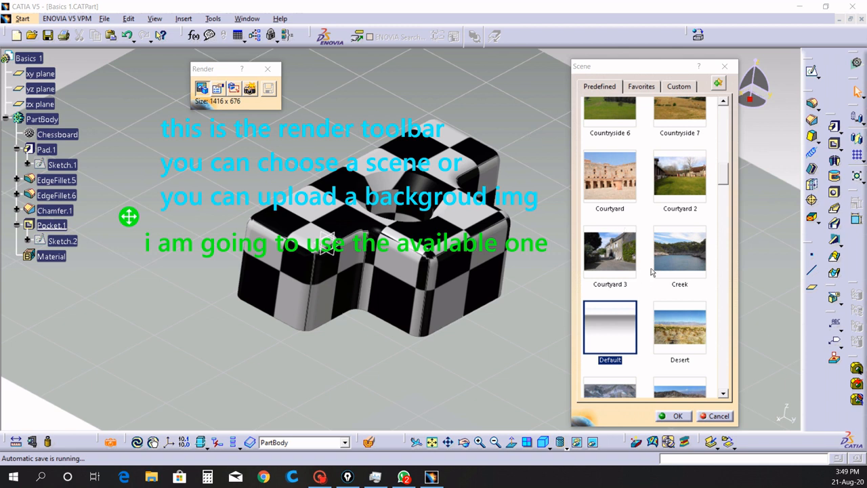
Choose Kitchen 2 from the predefined scenes and apply it as the render background.
scroll(667, 280, down, 2)
scroll(667, 279, down, 4)
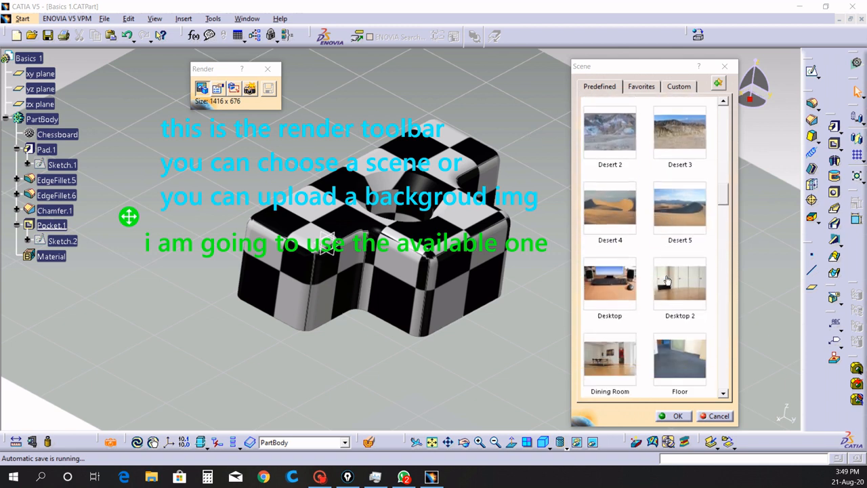
scroll(656, 271, down, 4)
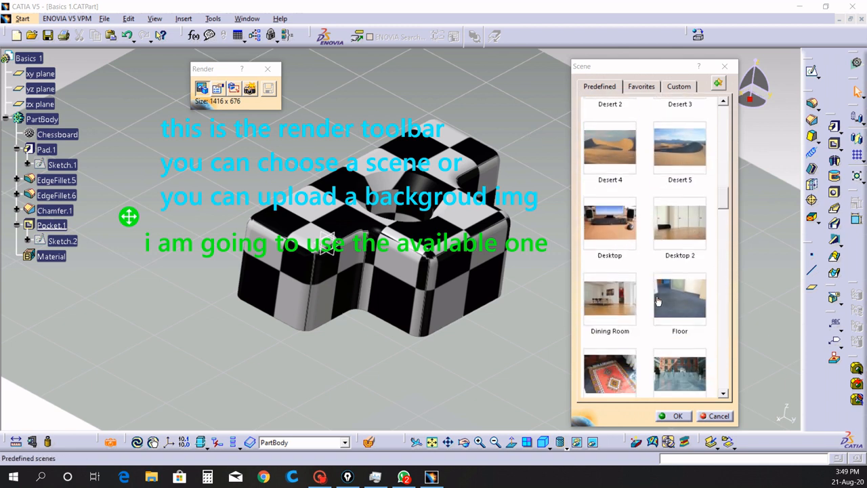
scroll(657, 302, down, 8)
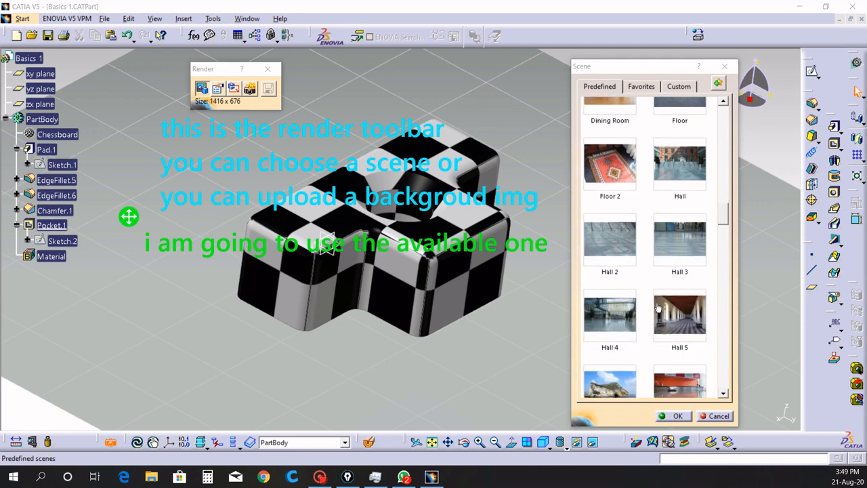
scroll(657, 308, down, 2)
click(611, 313)
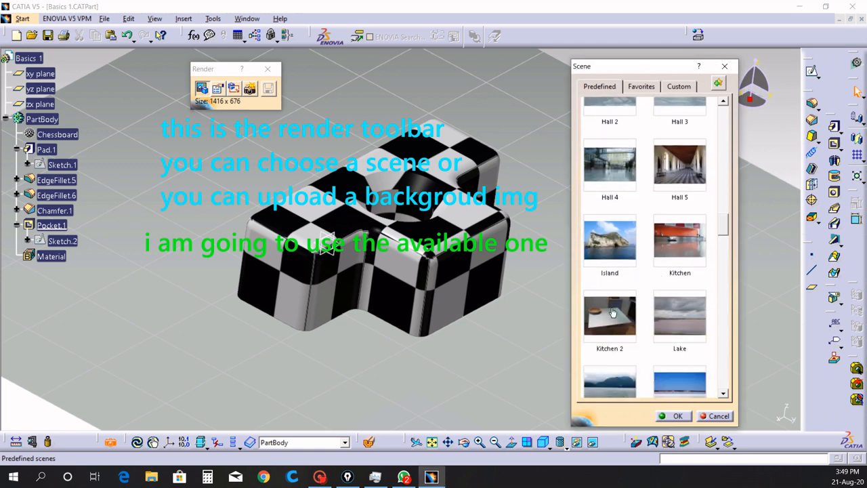
click(673, 416)
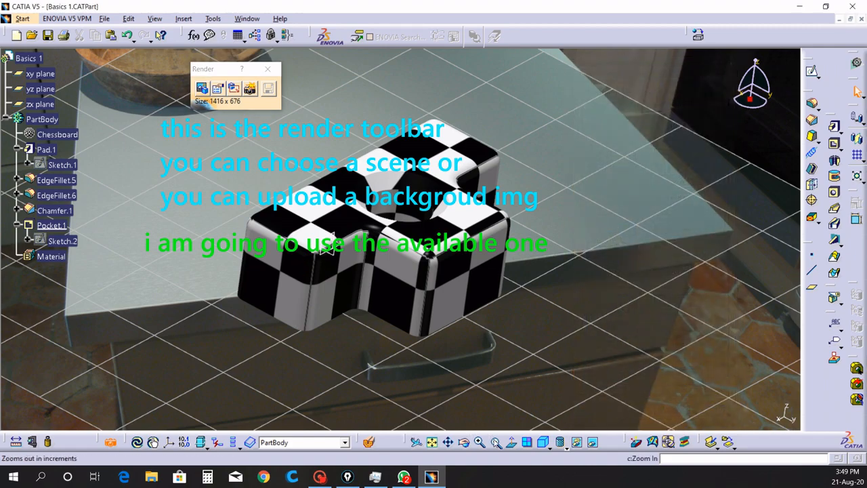
Zoom out and pan so that the part sits smaller on the kitchen countertop.
click(495, 442)
click(495, 442)
click(495, 443)
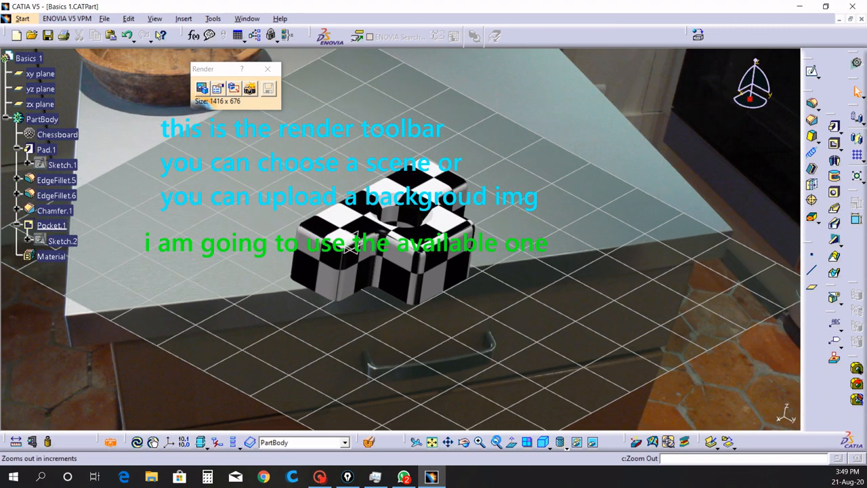
click(449, 442)
drag(362, 326, 340, 279)
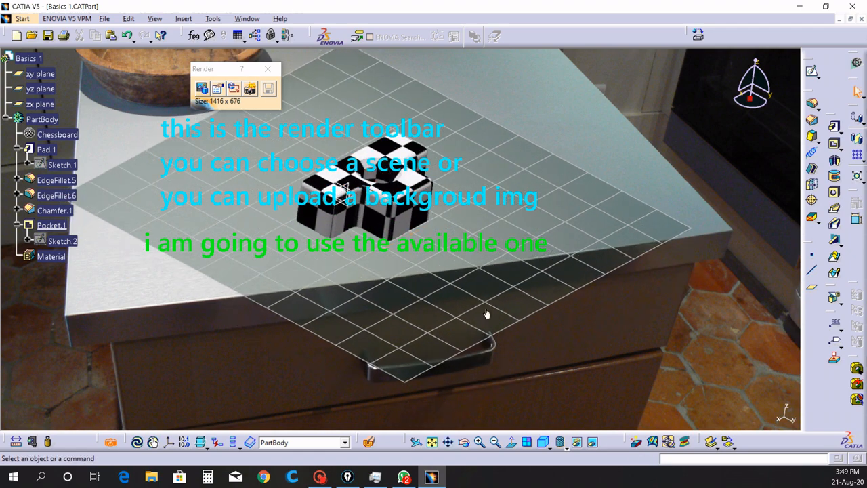
Turn on Stretch Image for the background in the custom scene settings and apply the change.
click(201, 89)
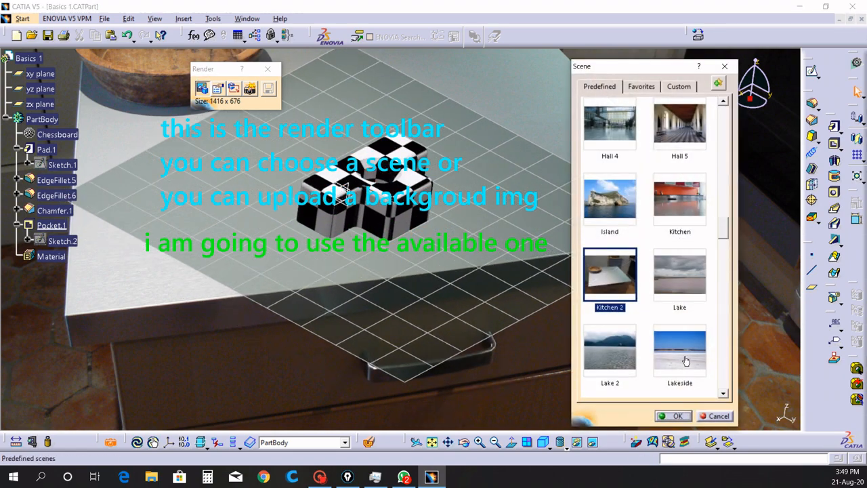
click(677, 86)
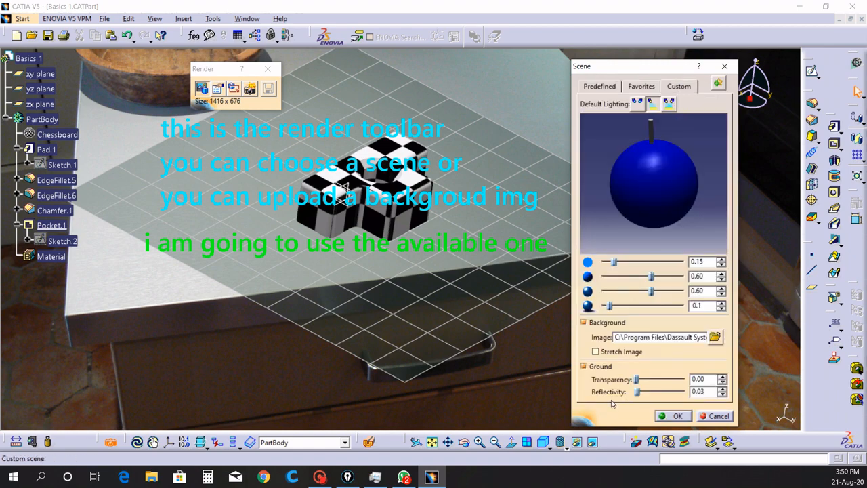
click(596, 351)
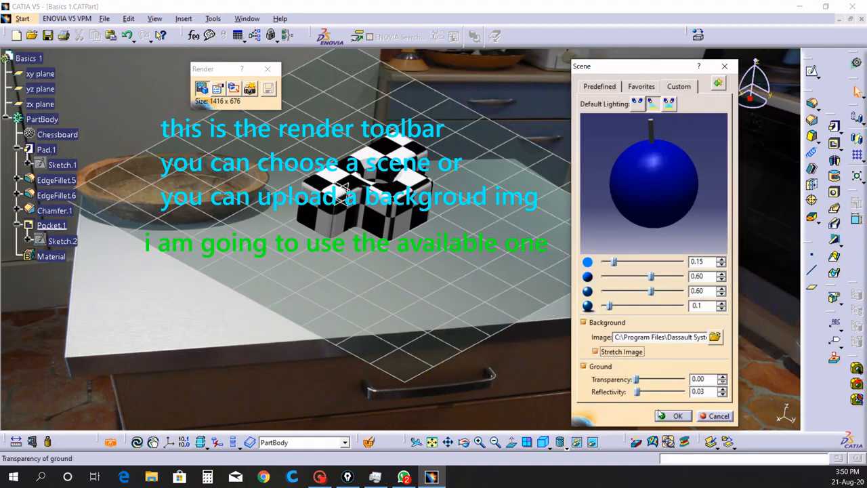
click(674, 415)
Adjust the pan and zoom until the part rests on the countertop beside the wooden bowl at a suitable size.
drag(450, 443, 443, 342)
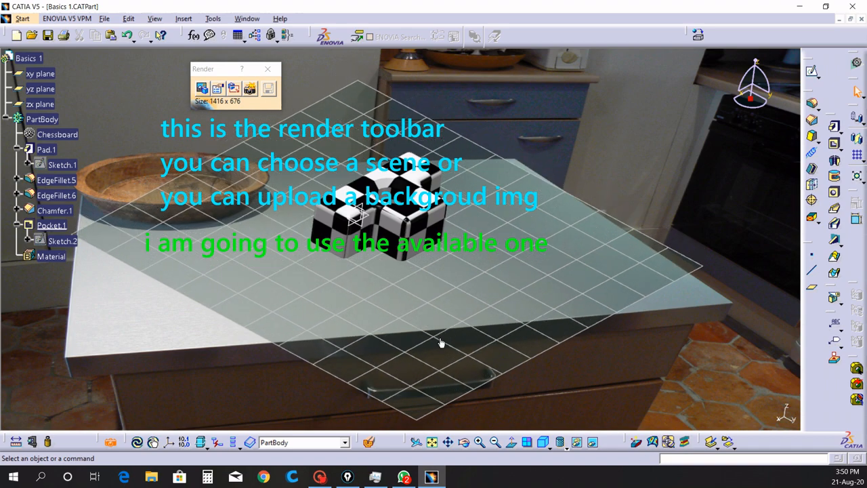
click(449, 442)
drag(646, 315, 652, 339)
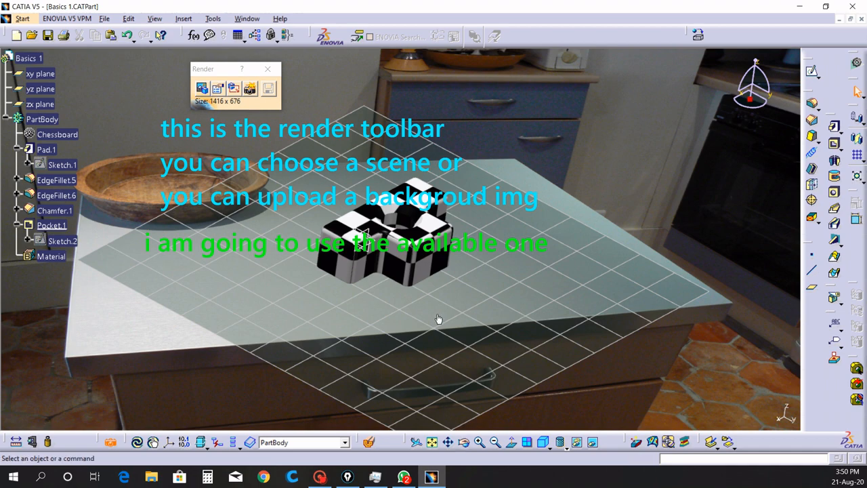
middle_drag(439, 303, 476, 306)
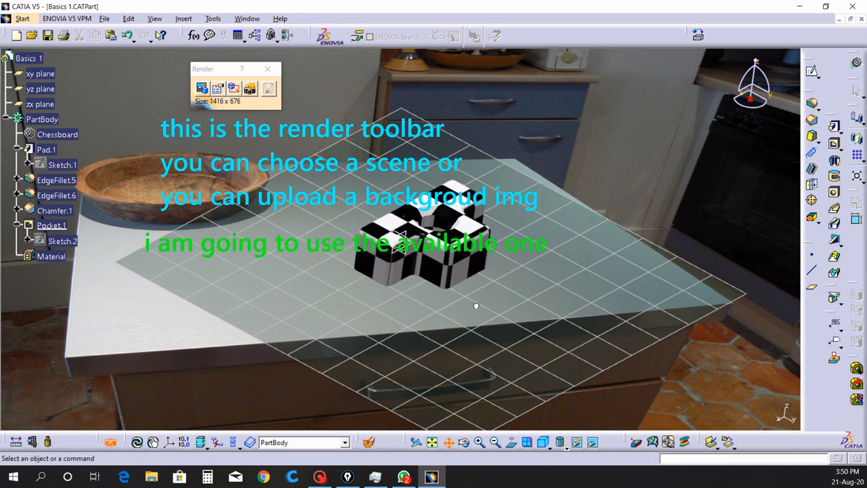
click(479, 442)
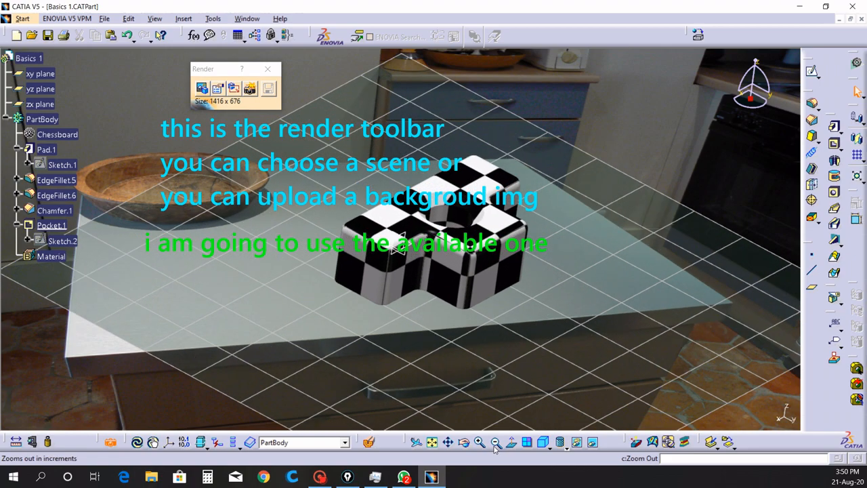
click(495, 441)
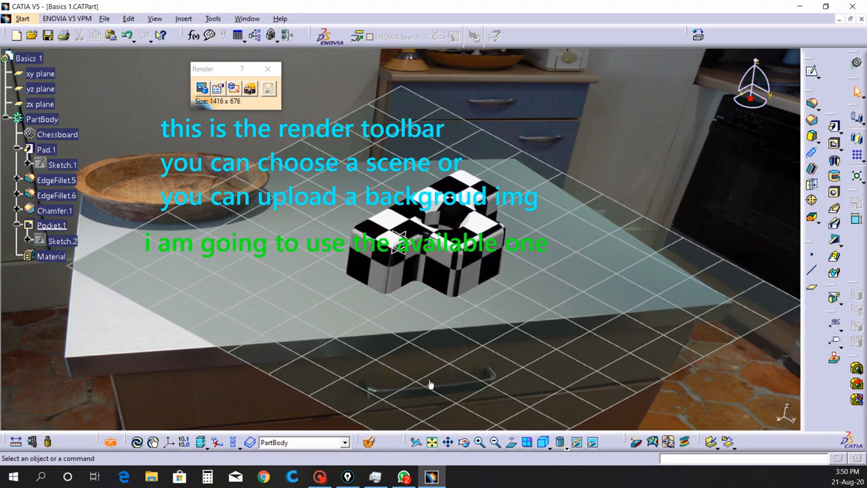
click(478, 442)
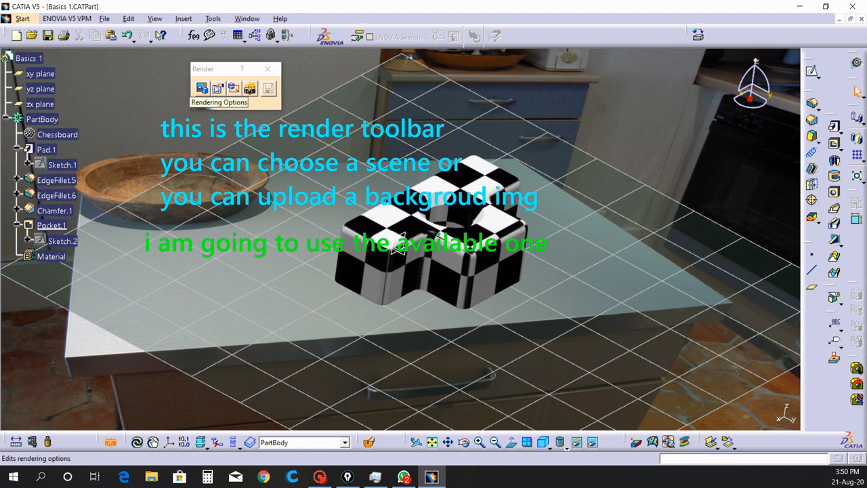
Open the Rendering Options and move their window clear of the part.
click(217, 89)
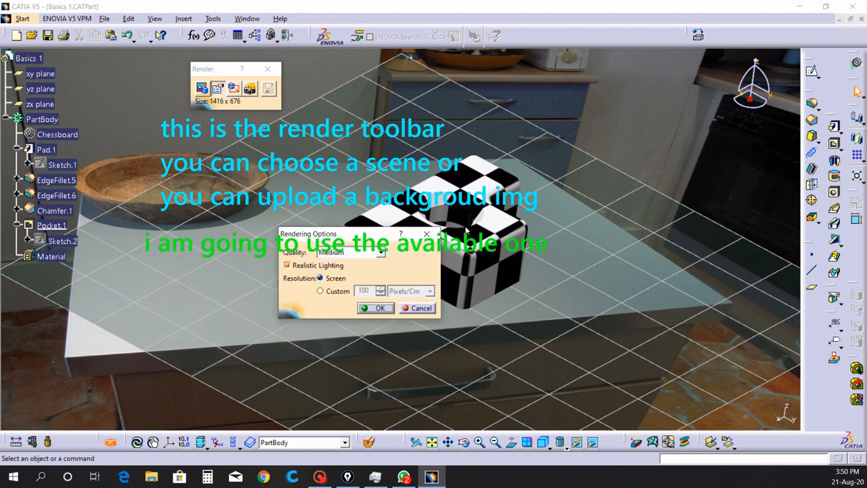
drag(359, 229, 662, 103)
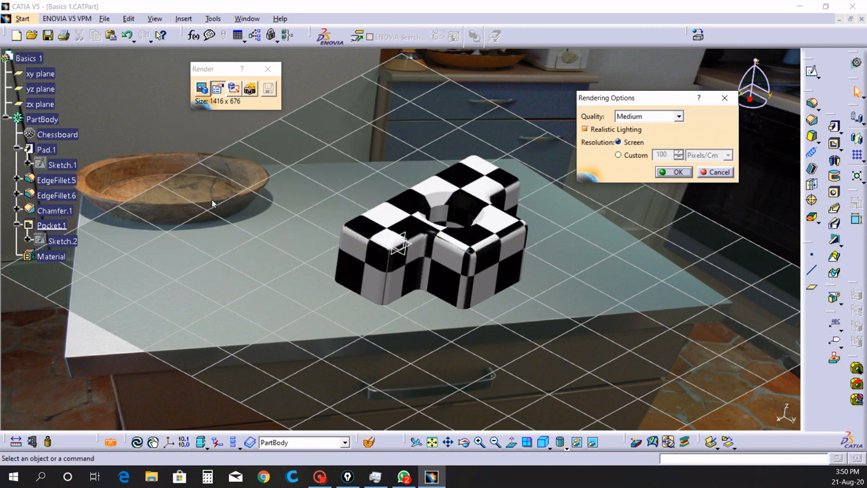
click(191, 138)
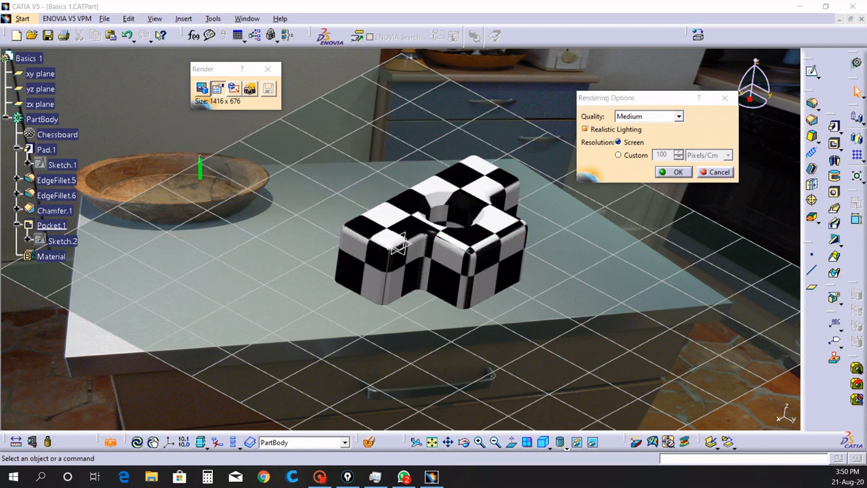
text(next i)
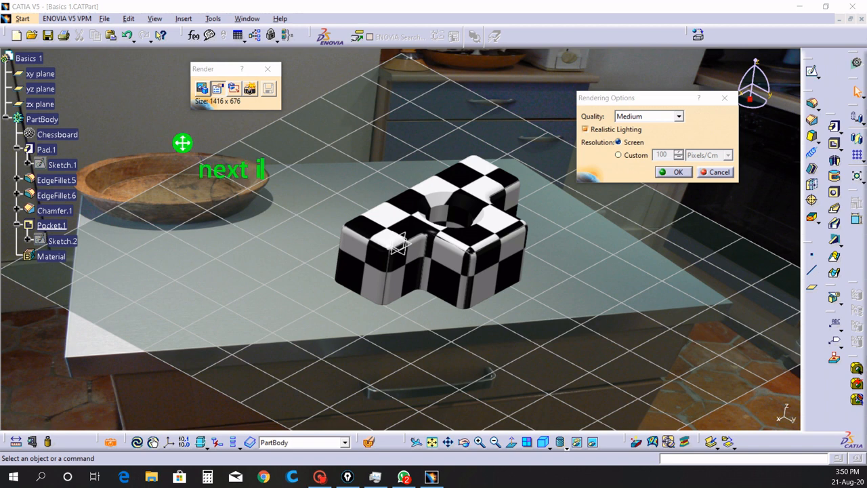
text(s rend)
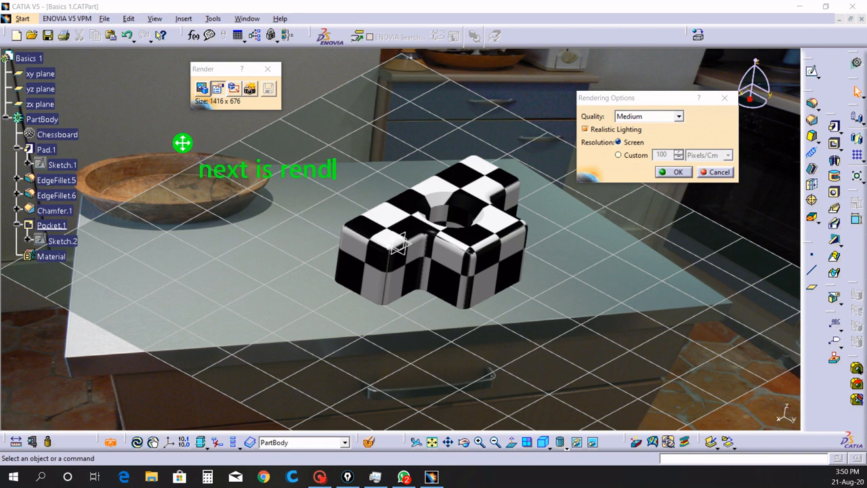
text(er option)
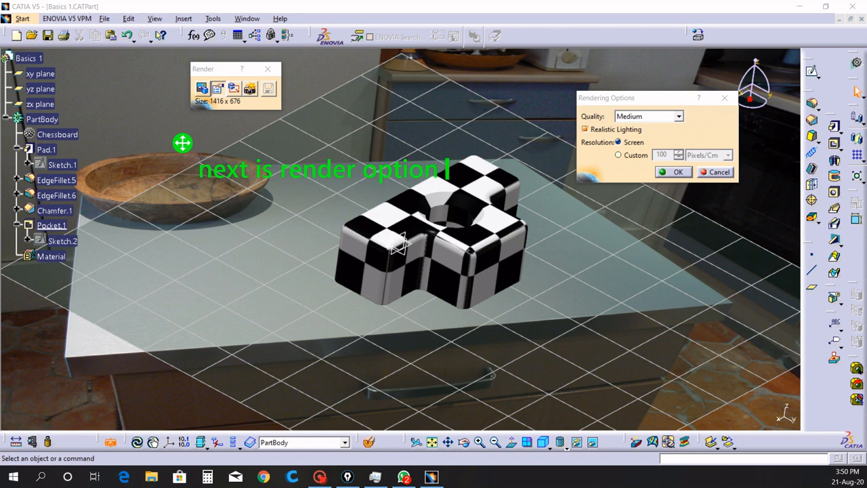
text(s)
key(Return)
text(here )
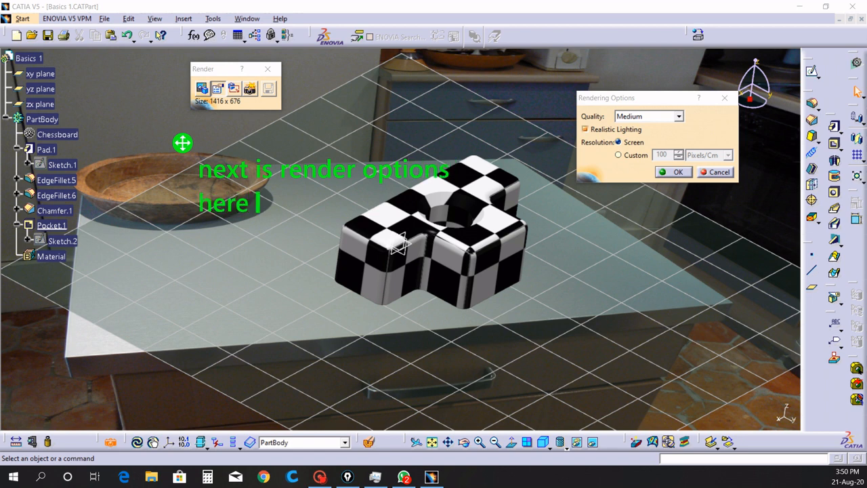
text(you can choose the i)
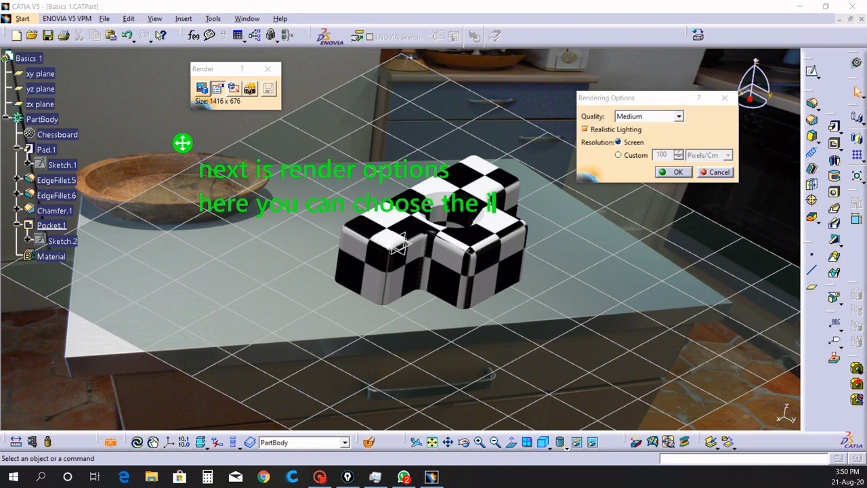
text(mage quali)
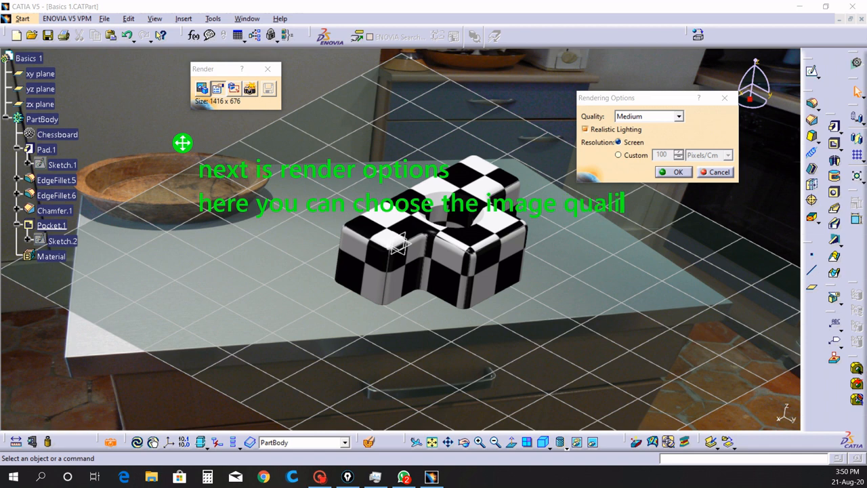
text(ty)
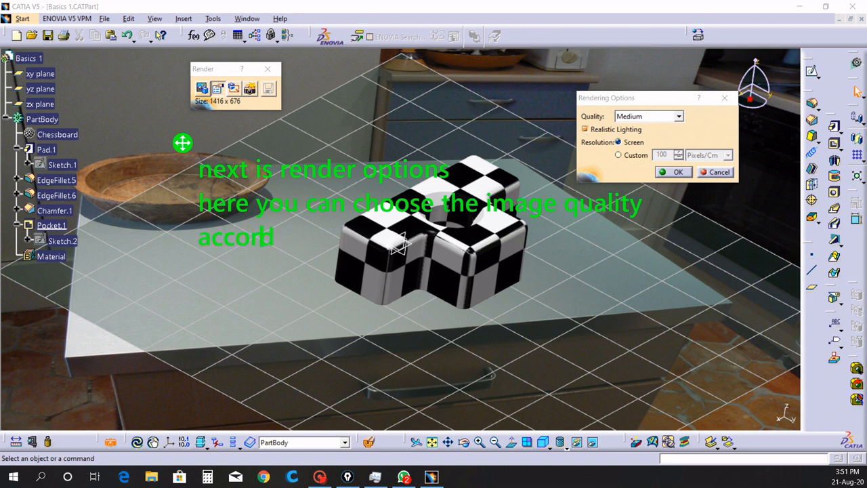
text(your need)
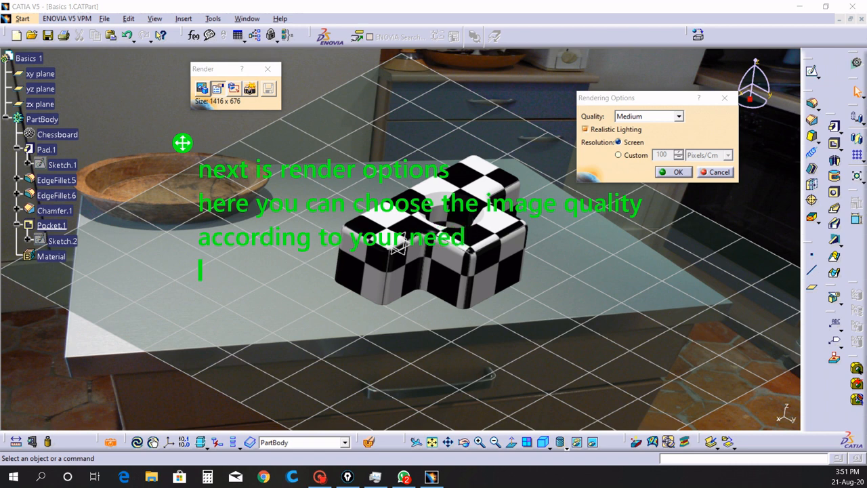
key(Return)
text(high)
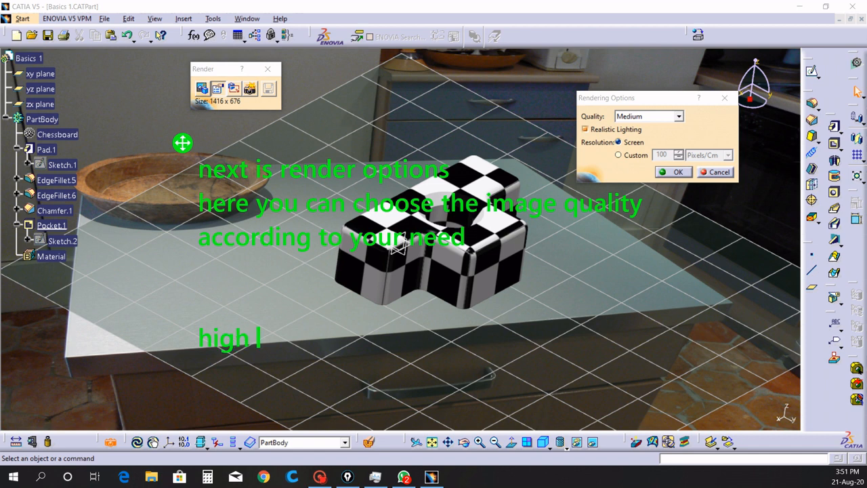
text( quality need)
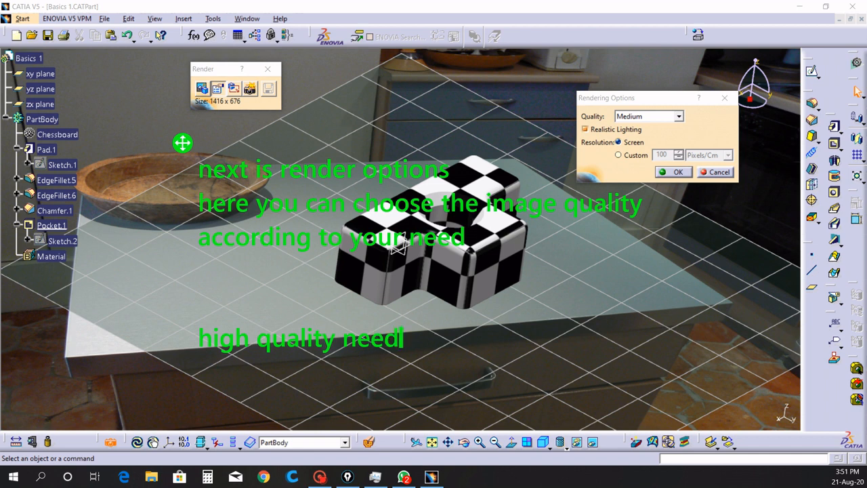
text(s high pr)
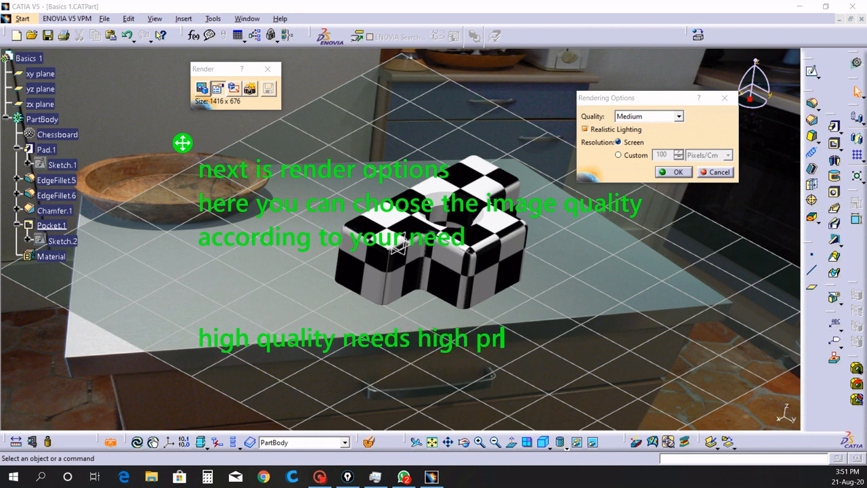
text(ocessing and)
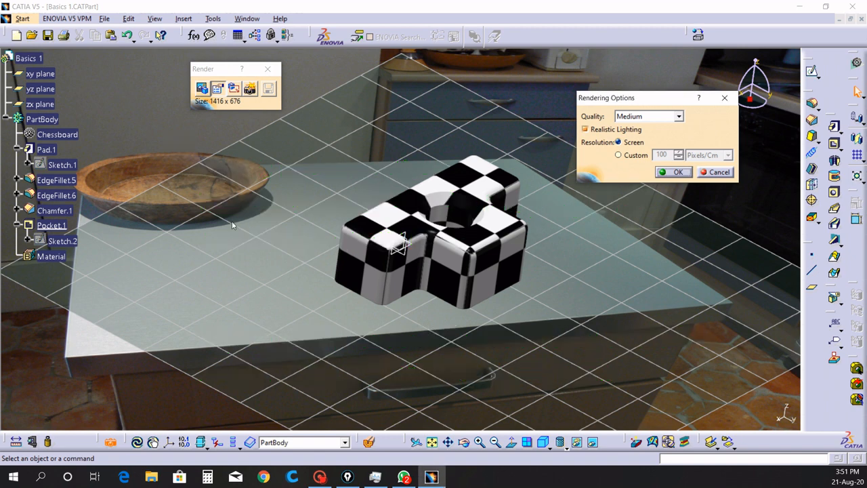
Select Medium rendering quality, accept the options, and render the current viewpoint.
click(664, 116)
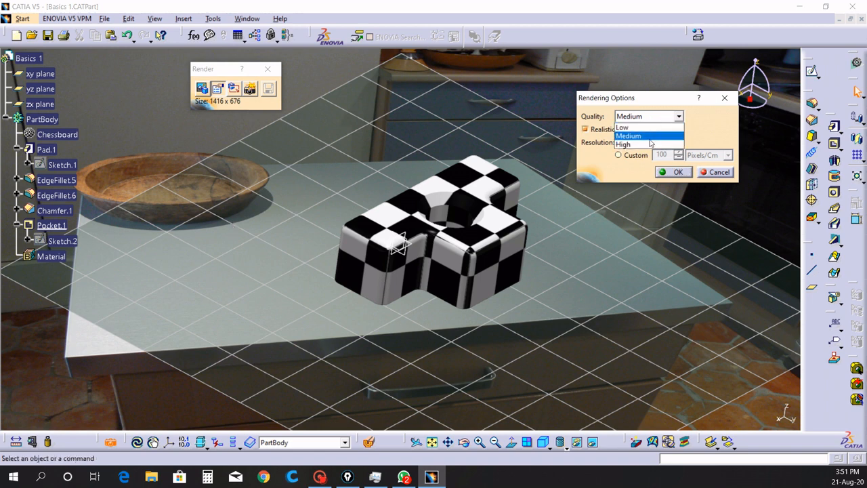
click(644, 138)
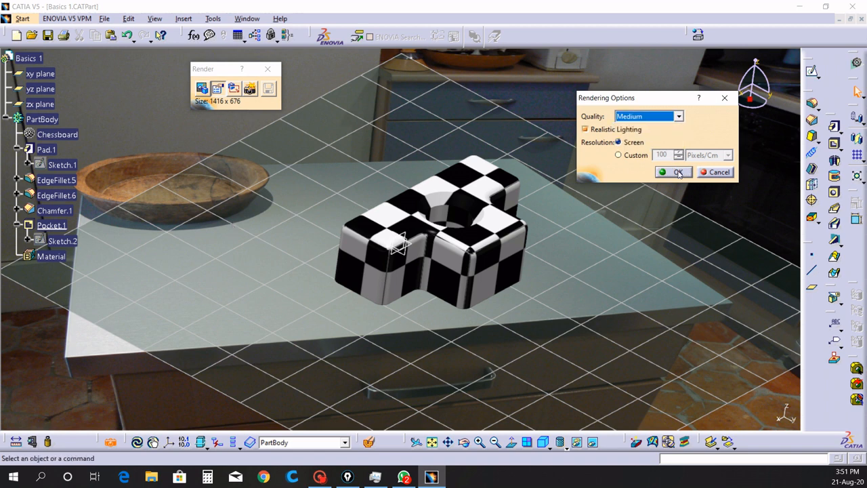
click(678, 173)
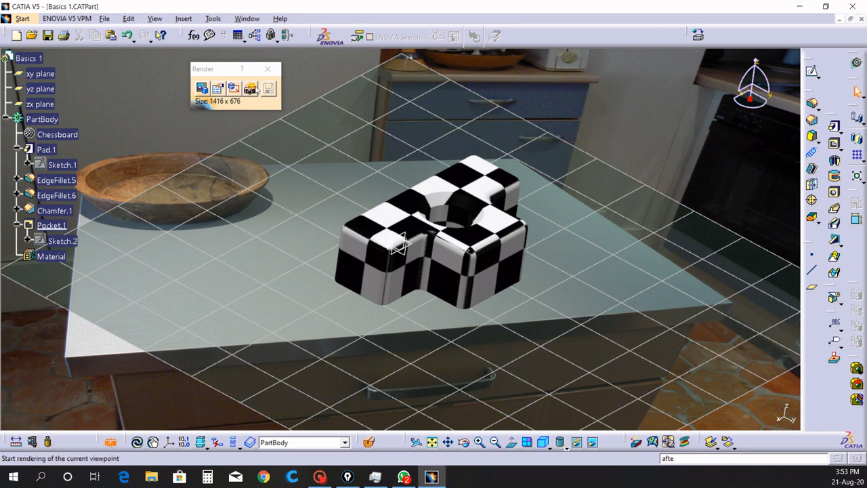
click(250, 88)
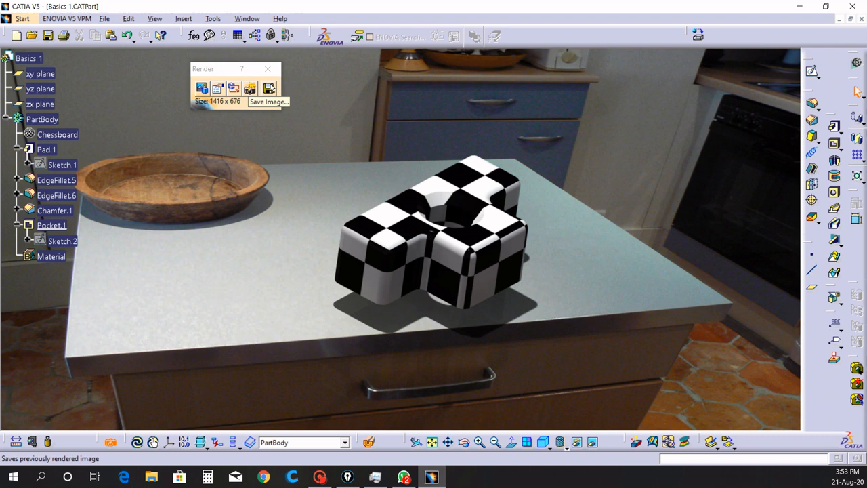
click(269, 89)
text(the)
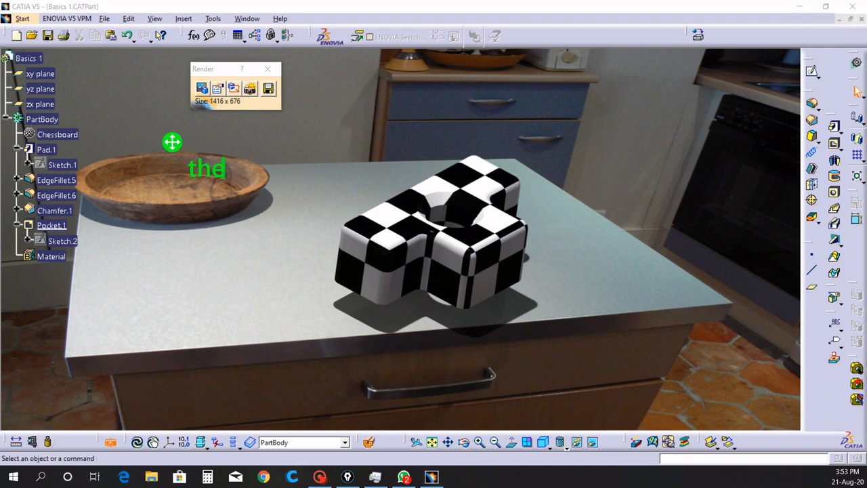
text( render was over even we c)
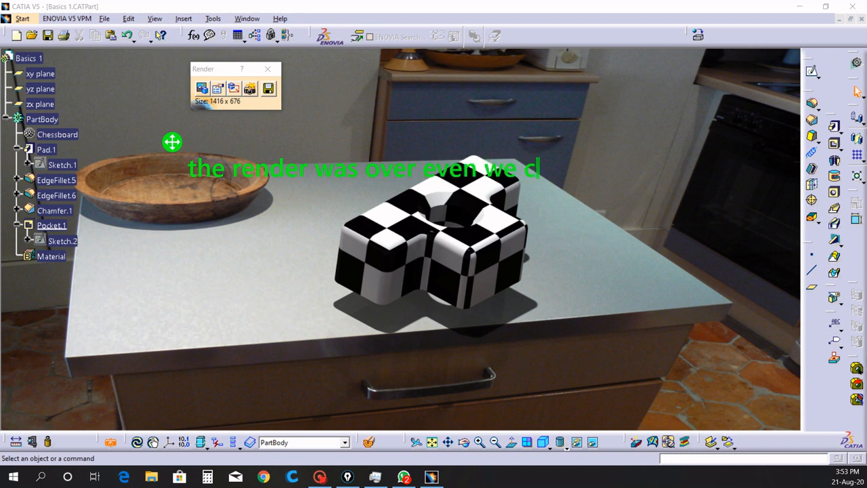
text(an choose)
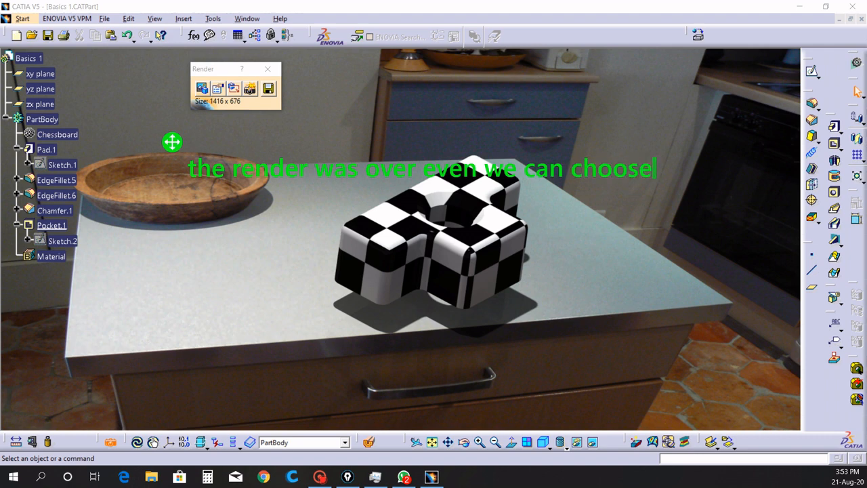
text( lighting )
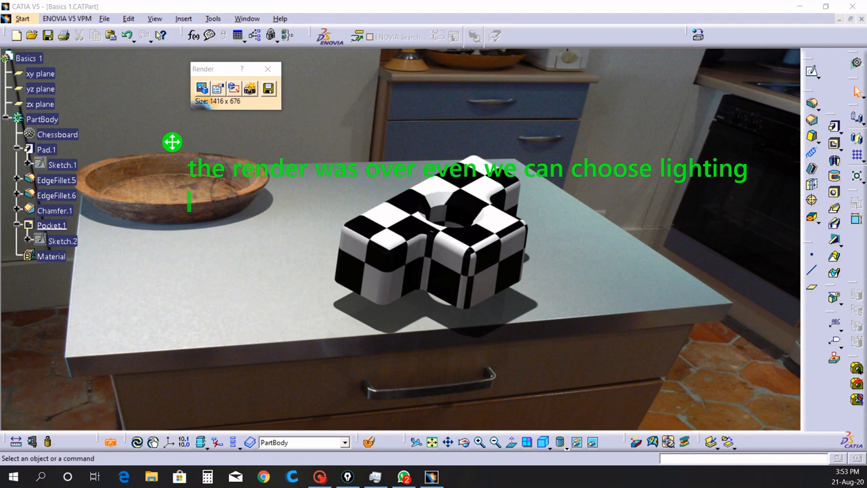
text(depend on)
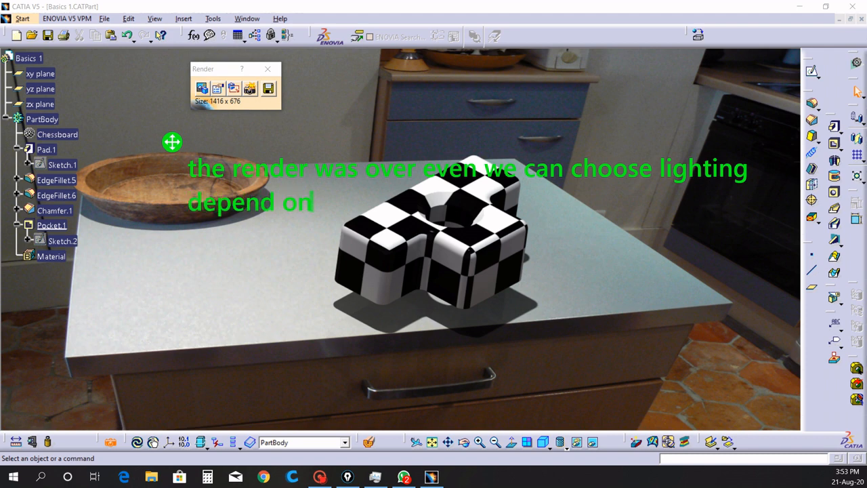
text( our need)
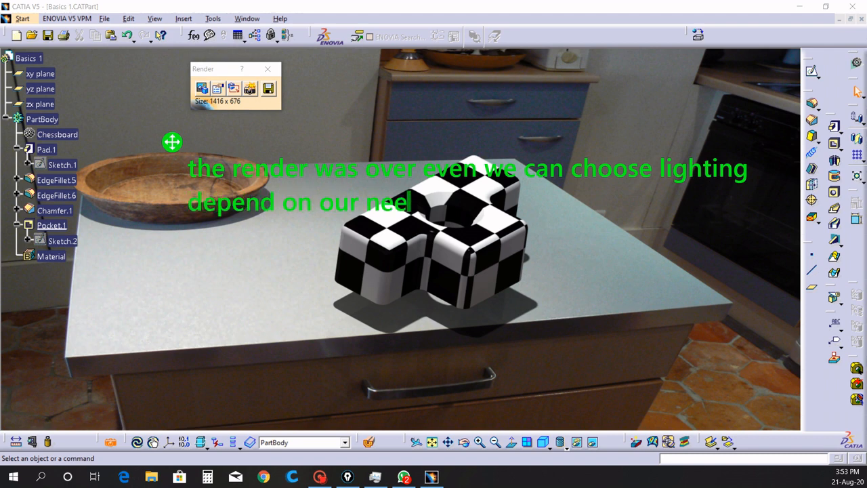
click(169, 163)
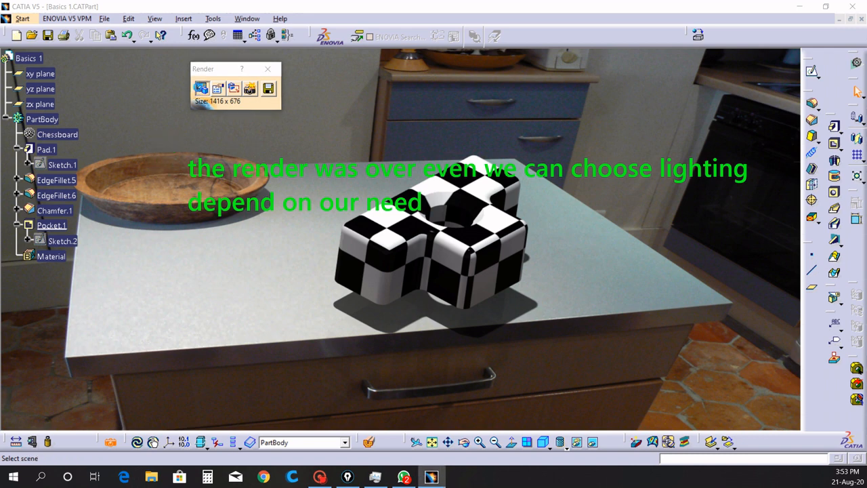
Use two lights in the custom scene, aiming one from the sphere's right side and one from its upper front, and accept.
click(201, 88)
click(669, 103)
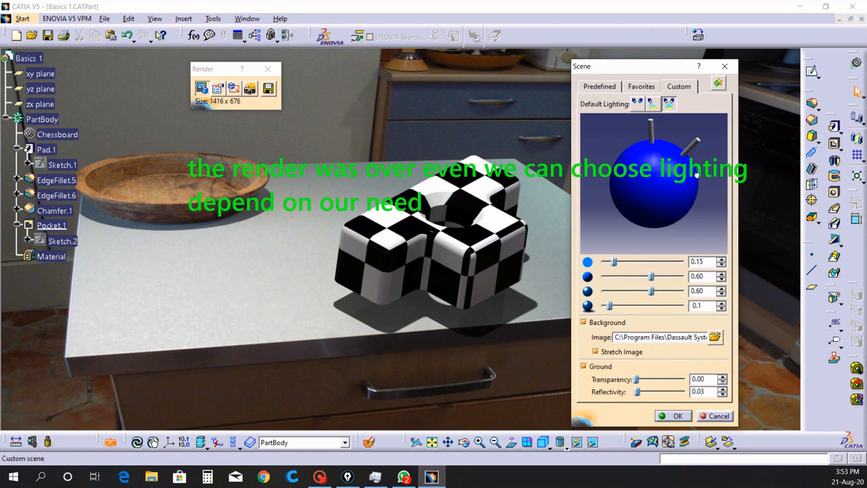
drag(695, 155, 683, 180)
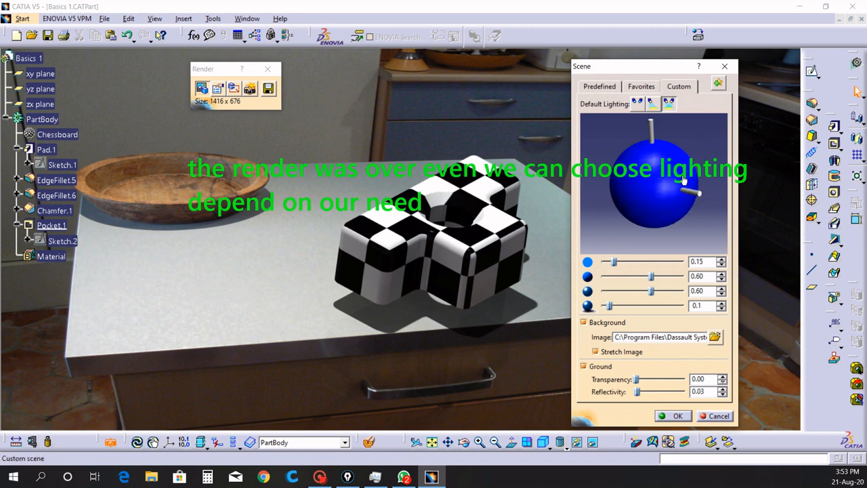
drag(654, 131, 647, 169)
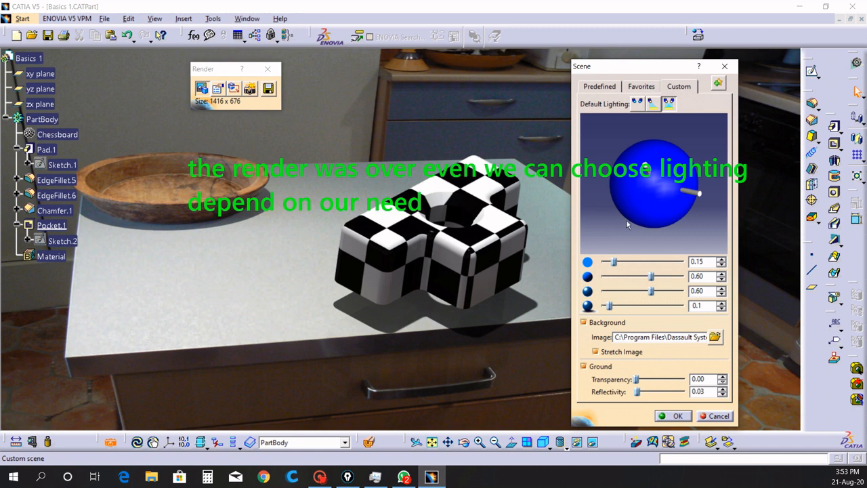
click(673, 415)
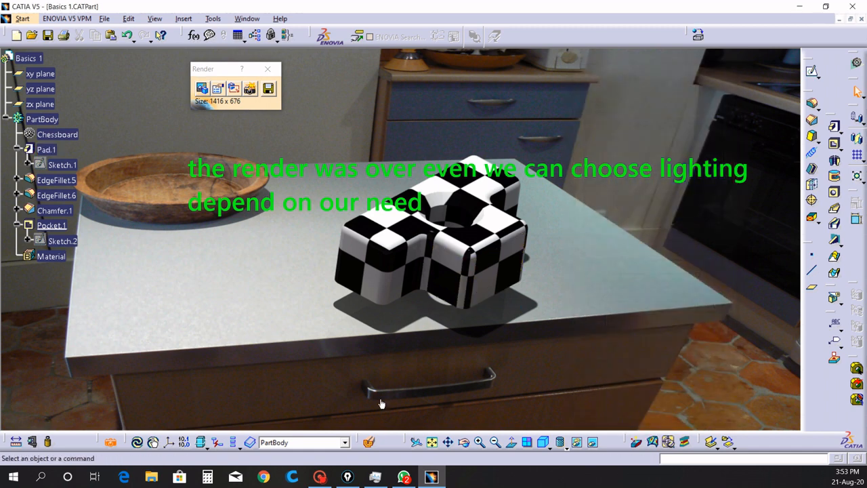
Review the Rendering Options and close them without changes.
click(218, 89)
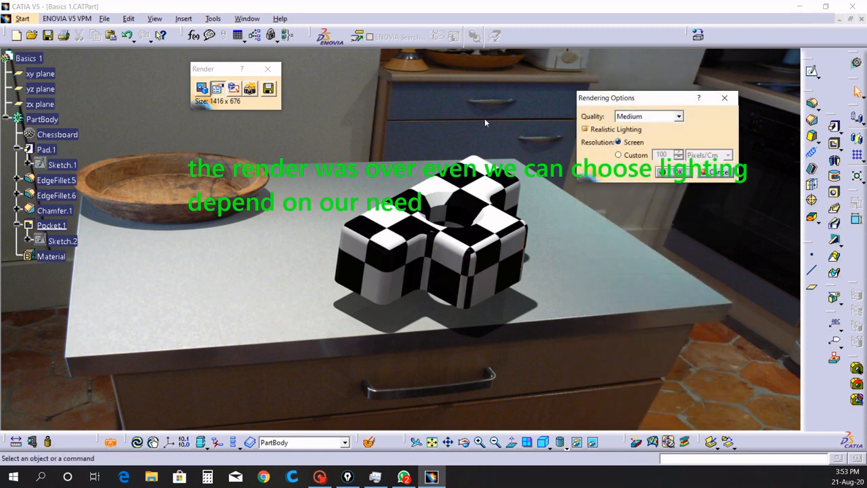
click(724, 98)
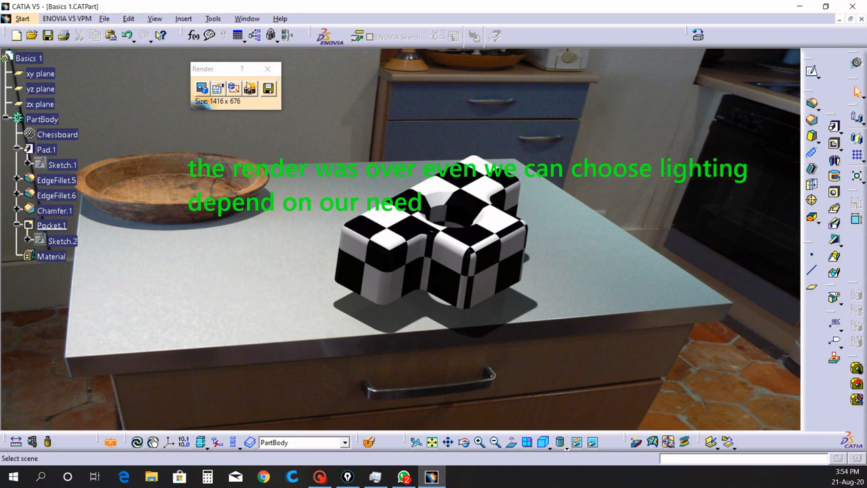
Leave the rendered image and aim the custom scene's two lights from the upper right and lower right of the lighting sphere.
click(268, 68)
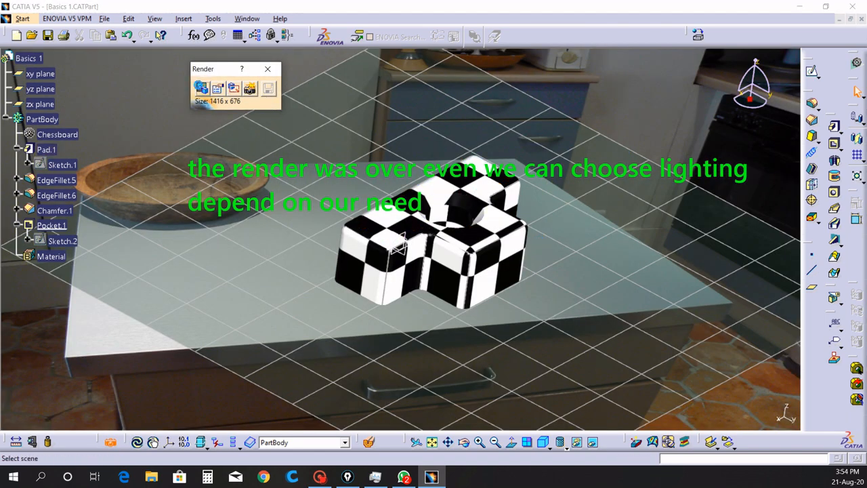
mouse_move(697, 202)
mouse_down()
mouse_move(691, 151)
mouse_move(682, 145)
mouse_move(716, 158)
mouse_move(694, 137)
mouse_up()
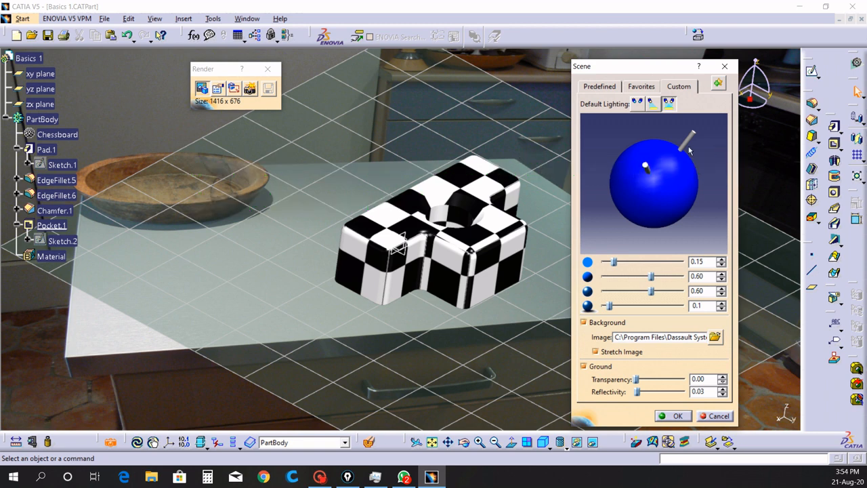
drag(652, 168, 706, 201)
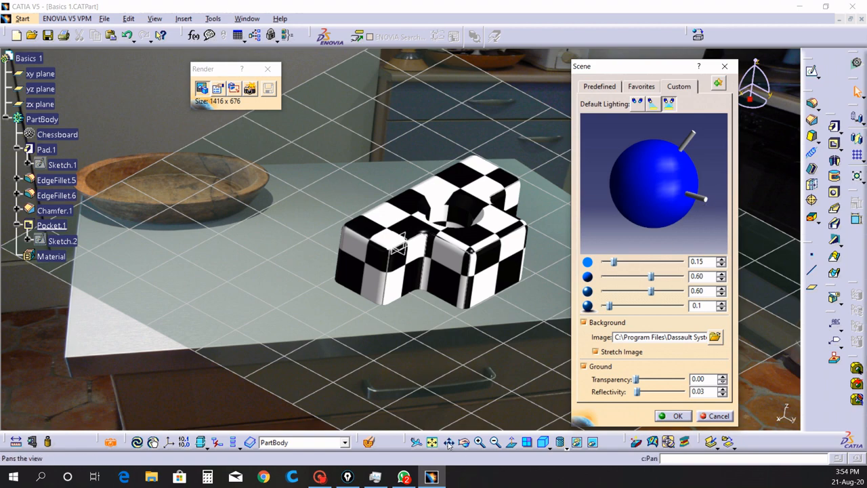
Adjust the pan and zoom until the part appears smaller and rests nearer the countertop's front edge.
mouse_move(434, 343)
middle_down()
mouse_move(424, 357)
mouse_move(418, 340)
mouse_move(425, 357)
mouse_move(427, 344)
middle_up()
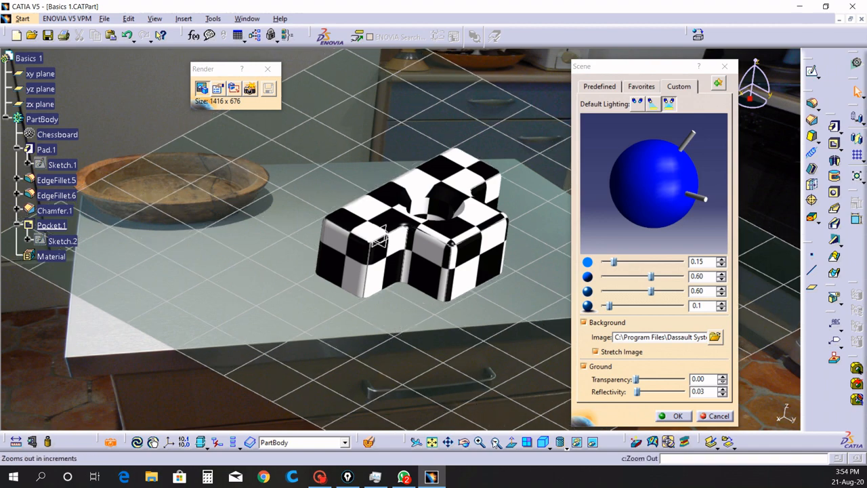
click(495, 442)
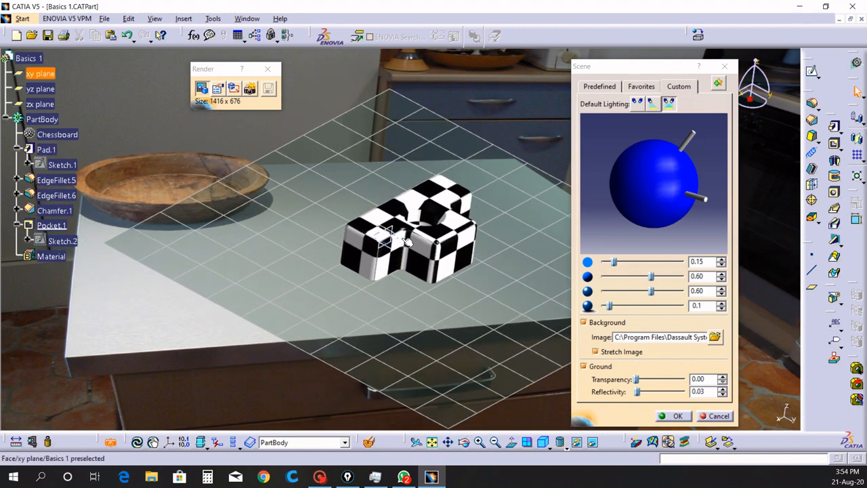
click(424, 264)
mouse_move(455, 318)
mouse_down()
mouse_move(450, 355)
mouse_move(445, 303)
mouse_move(443, 311)
mouse_up()
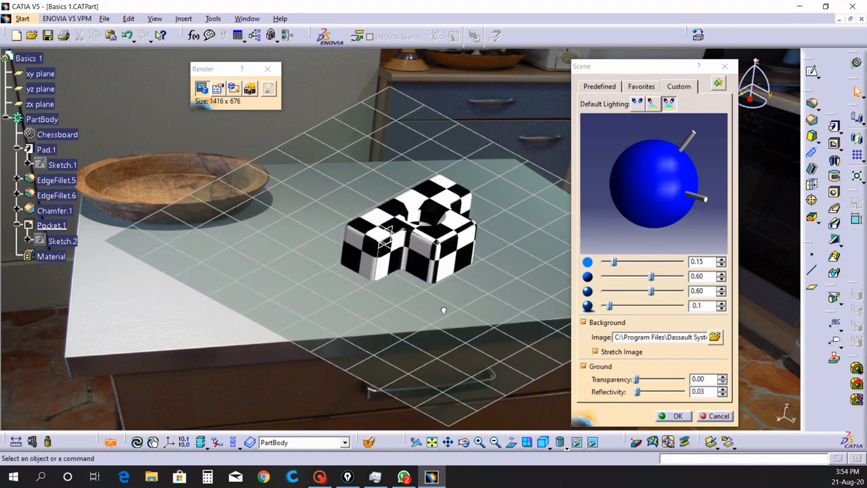
click(448, 442)
drag(423, 214, 414, 238)
middle_drag(415, 237, 413, 252)
drag(413, 252, 395, 259)
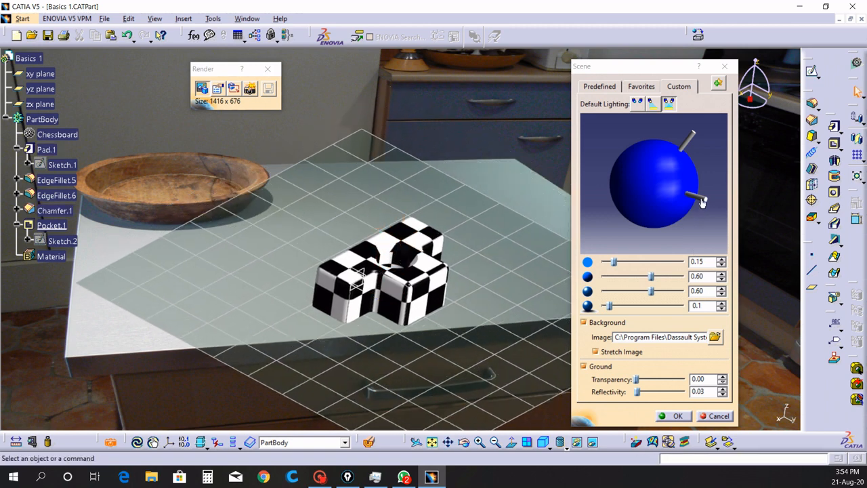
Compare the single-light and no-light default lighting on the custom scene, ending with two lights.
drag(702, 202, 720, 176)
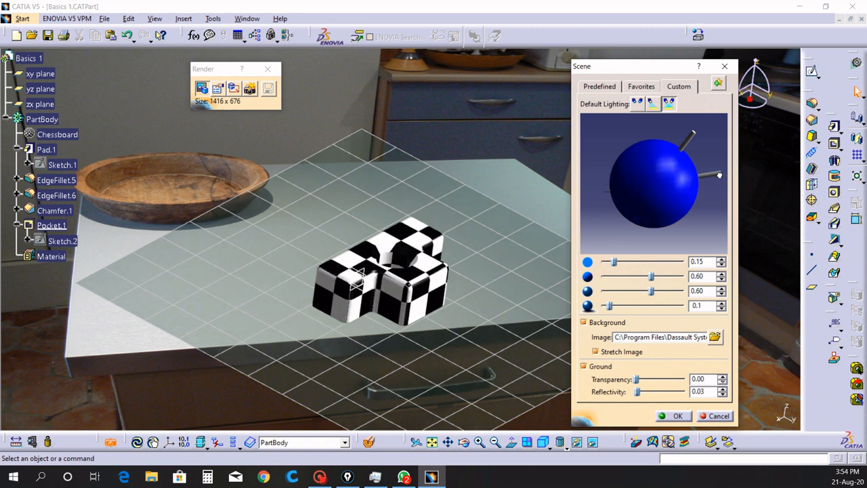
click(650, 103)
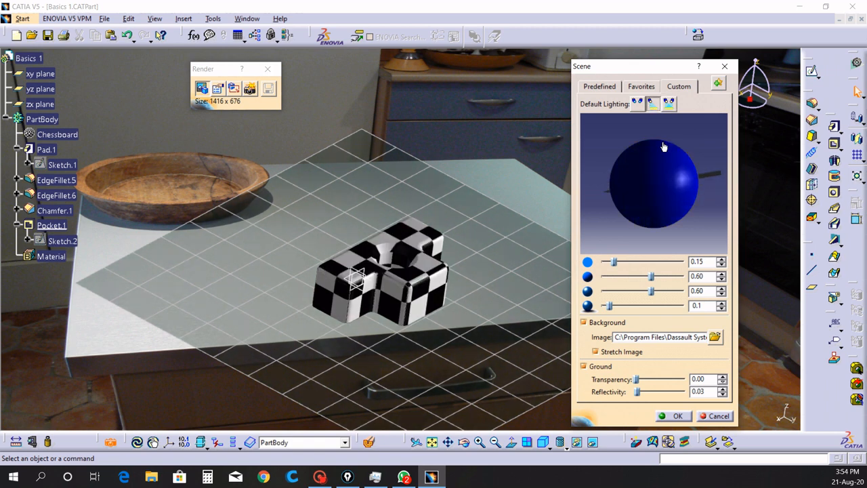
click(668, 103)
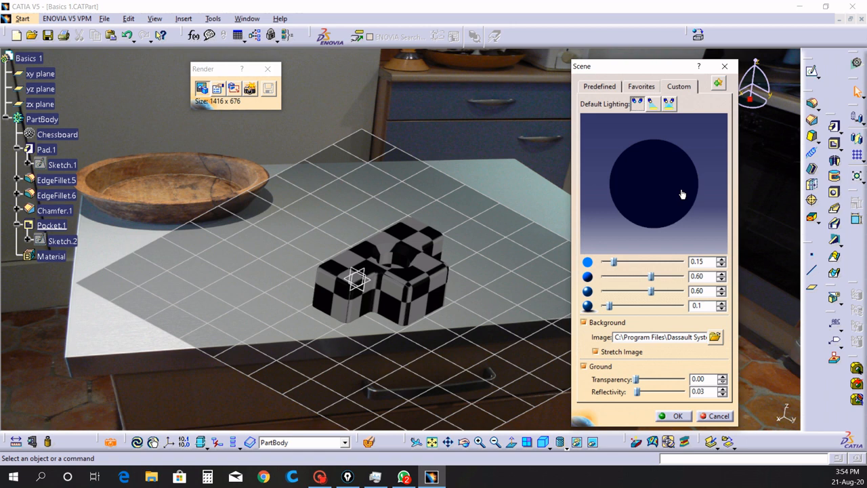
click(670, 105)
Aim the second light from the lower right of the lighting sphere, accept the scene, and render the current viewpoint.
mouse_move(709, 176)
mouse_down()
mouse_move(706, 188)
mouse_move(689, 138)
mouse_move(697, 141)
mouse_move(659, 143)
mouse_move(698, 160)
mouse_move(695, 193)
mouse_move(708, 213)
mouse_up()
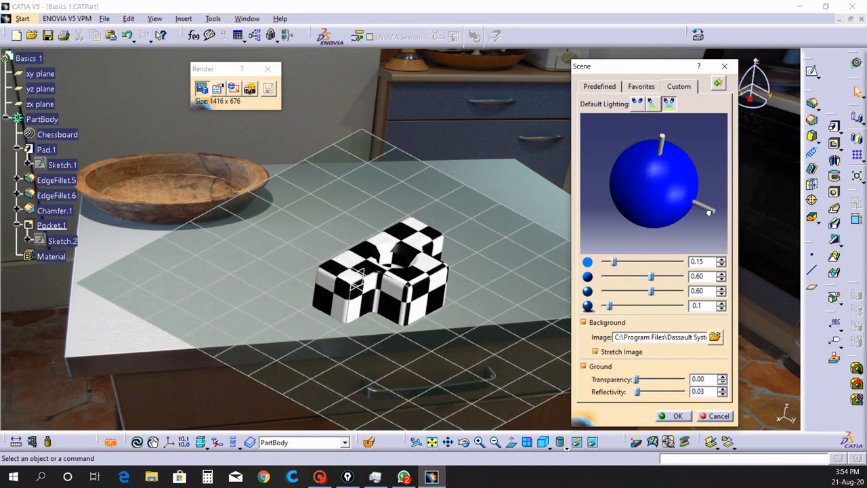
click(674, 417)
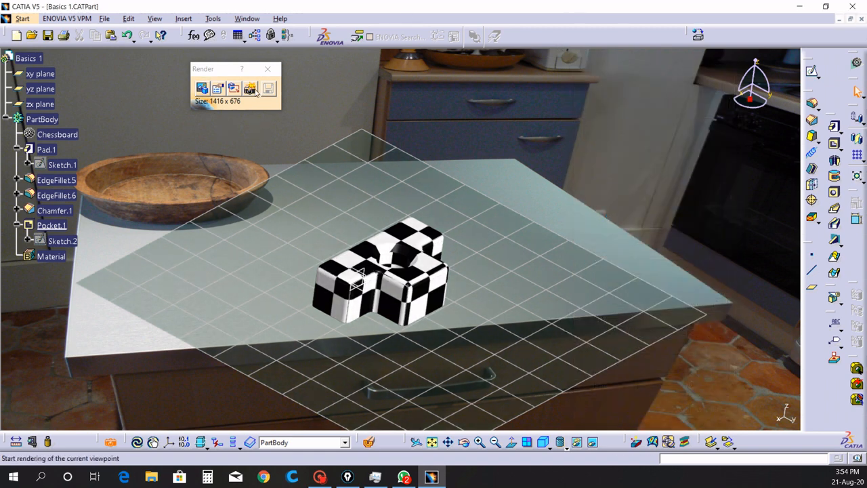
click(254, 91)
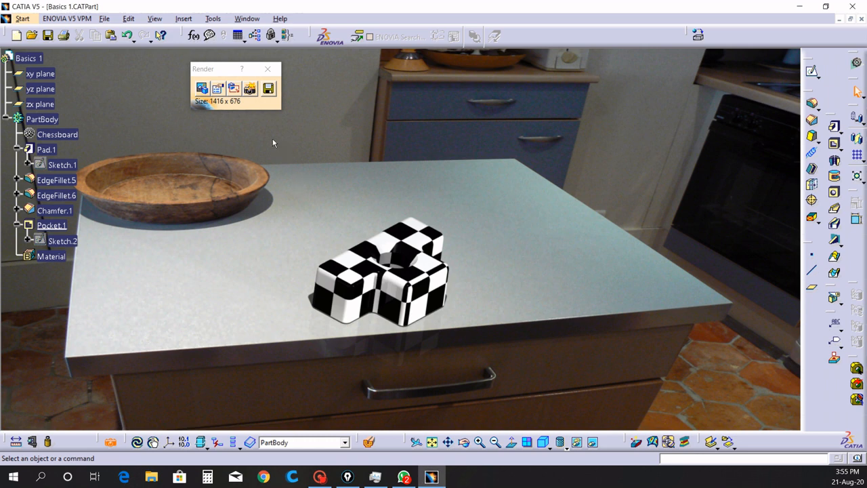
text(now)
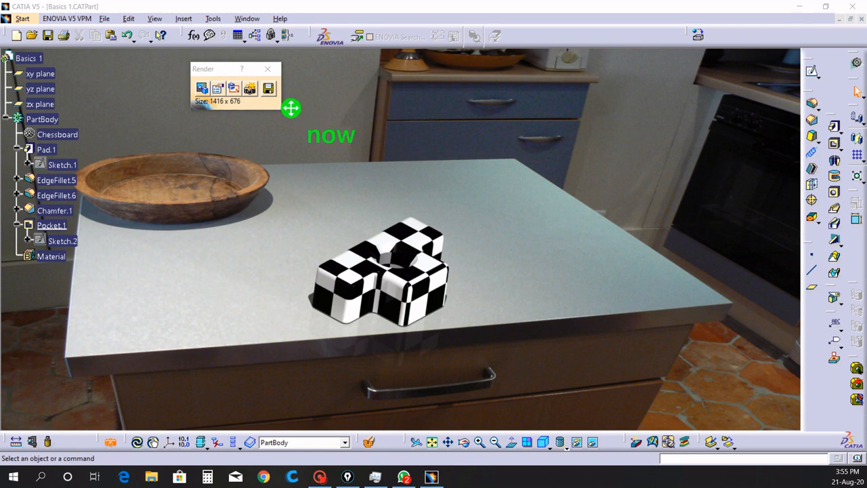
text( you can)
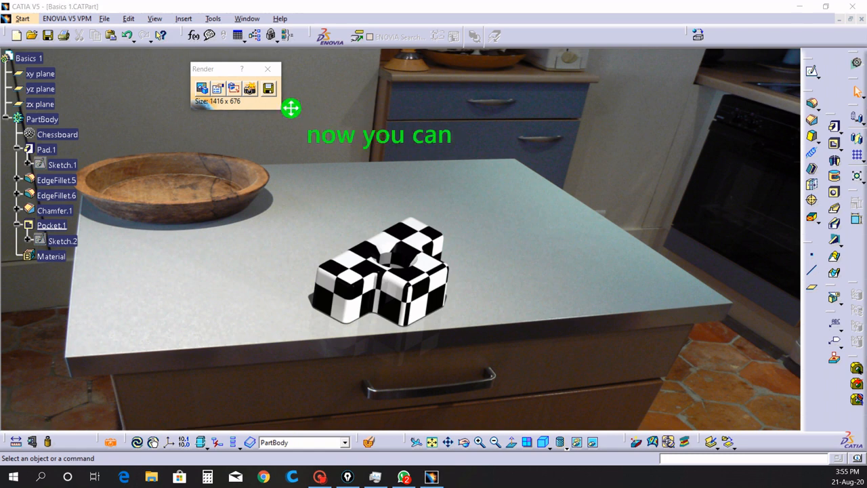
text( store th)
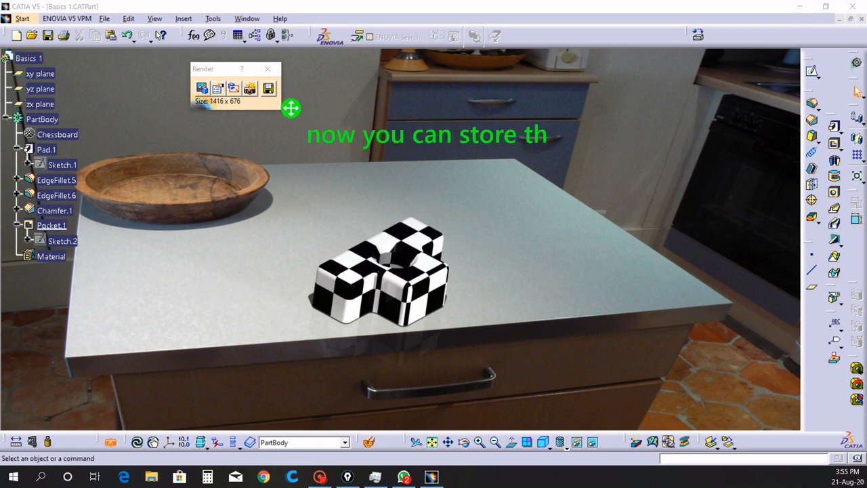
text(e)
key(BackSpace)
key(BackSpace)
key(BackSpace)
key(BackSpace)
key(BackSpace)
key(BackSpace)
key(BackSpace)
key(BackSpace)
text(ave)
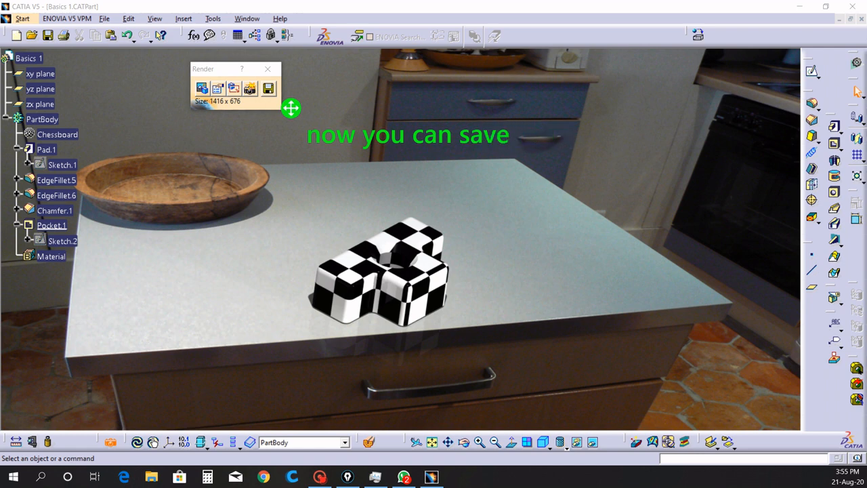
text( the image)
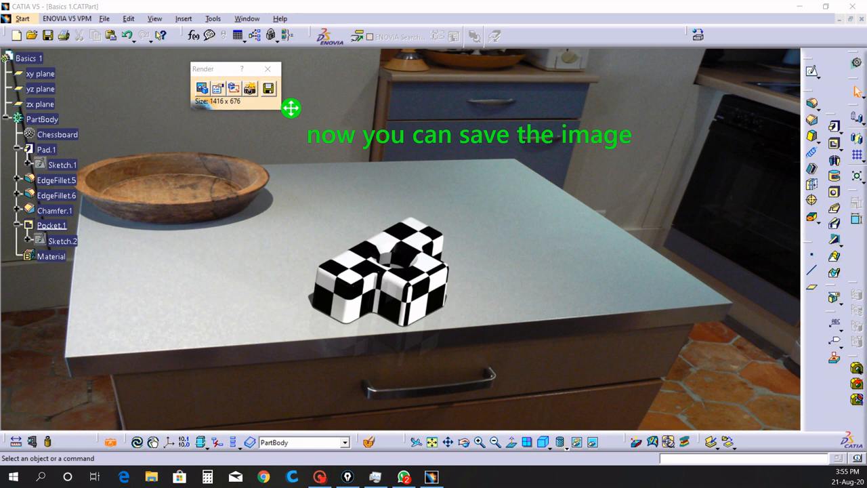
text( in)
text( any f)
text(ornat)
key(BackSpace)
key(BackSpace)
key(BackSpace)
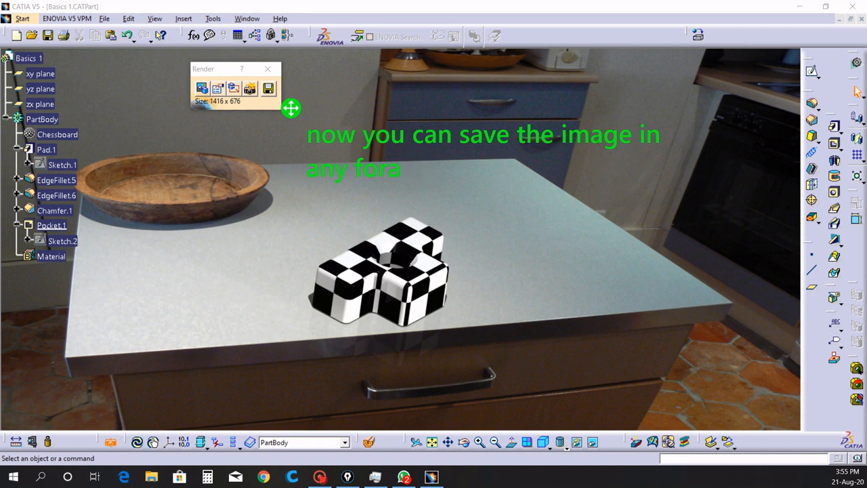
text(mat according to)
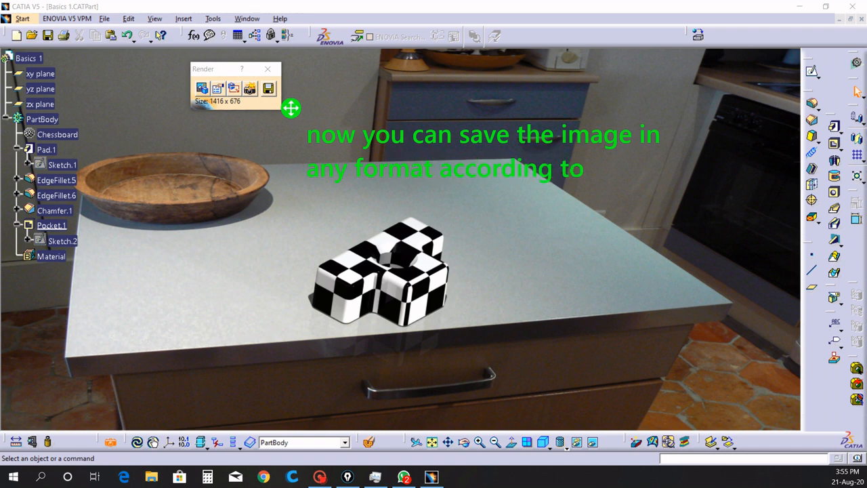
text( your need)
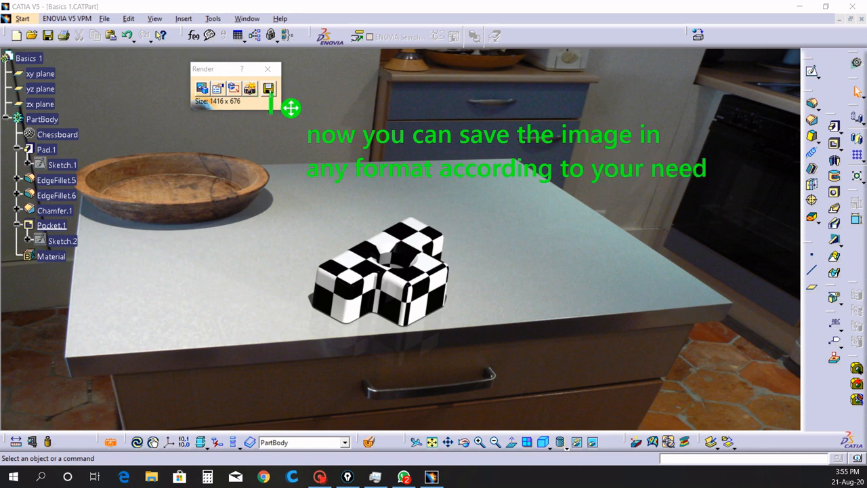
Start saving the rendered image and choose JPEG High Quality (*.jpg) as its file format.
click(269, 93)
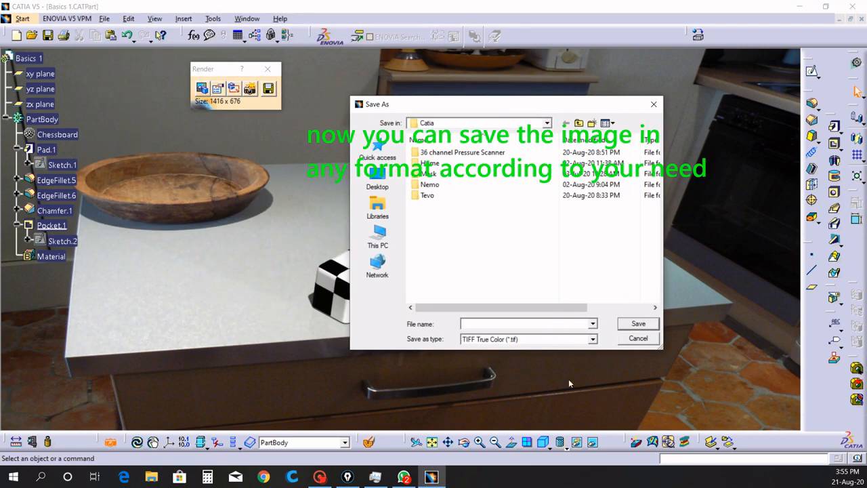
click(546, 339)
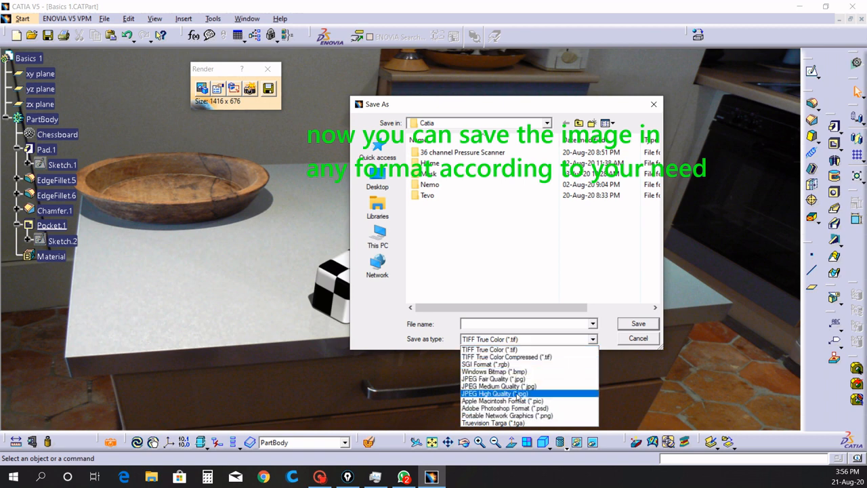
click(519, 394)
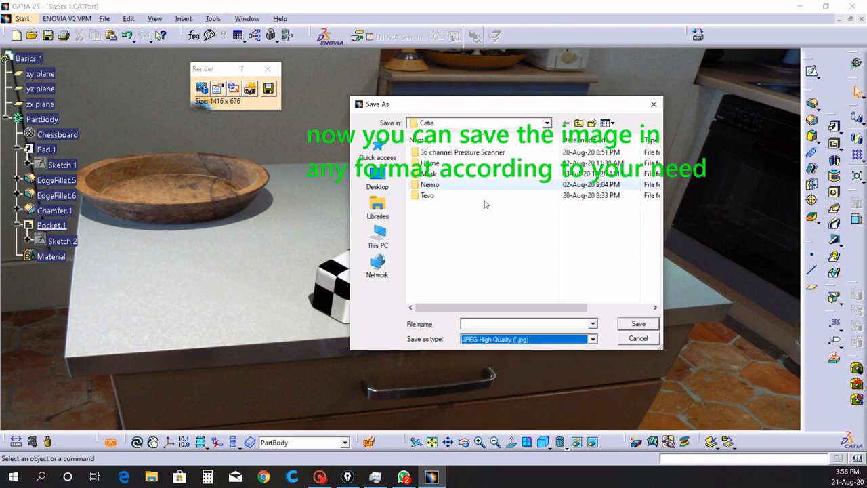
Save the rendered image as "basics" in the Catia folder on the Designs (H:) drive.
click(382, 214)
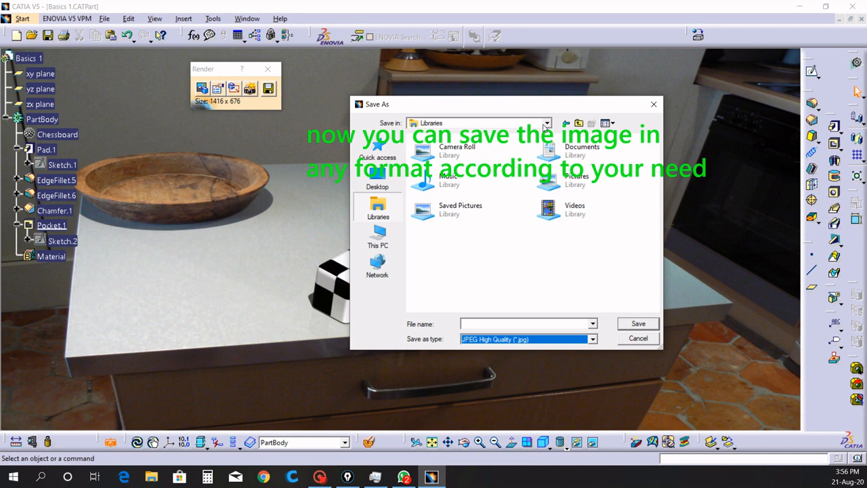
click(546, 123)
click(447, 306)
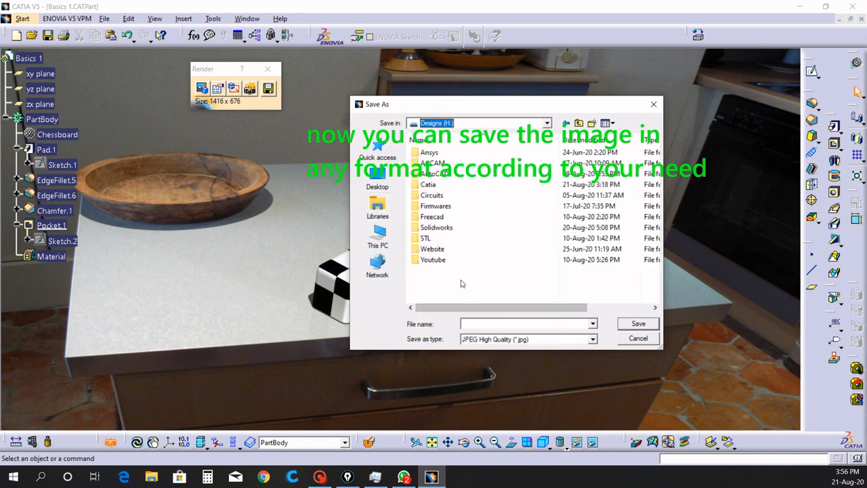
double_click(428, 184)
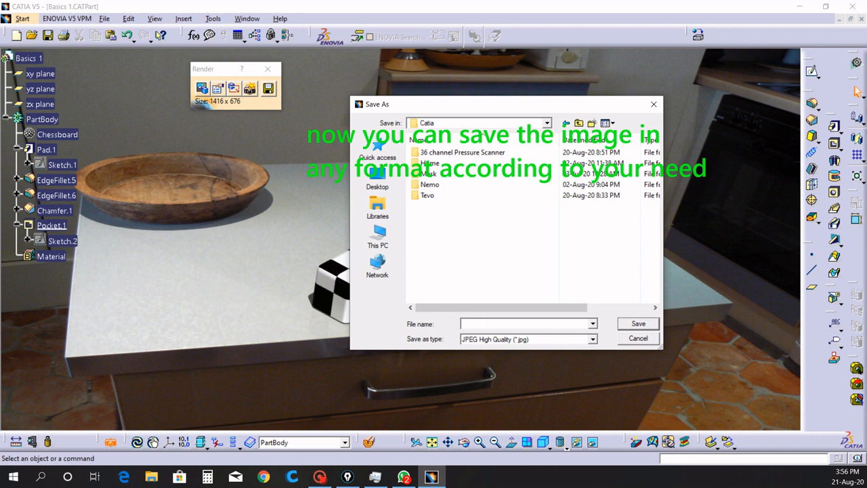
text(basics)
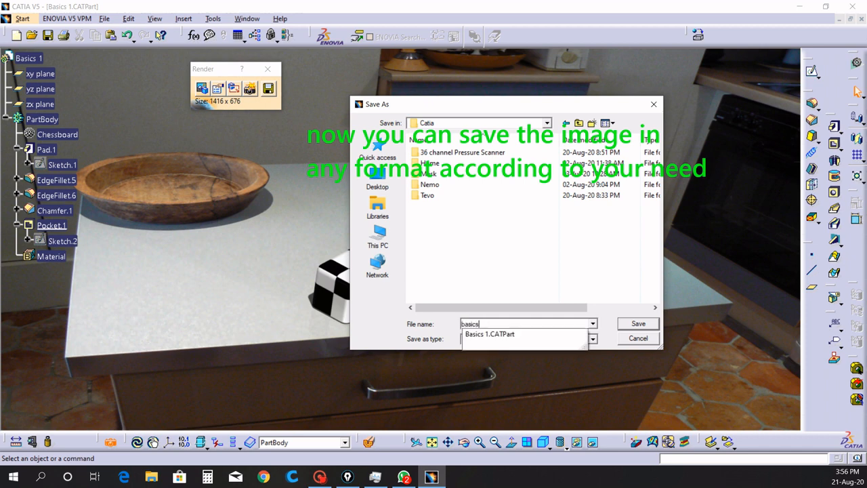
key(Return)
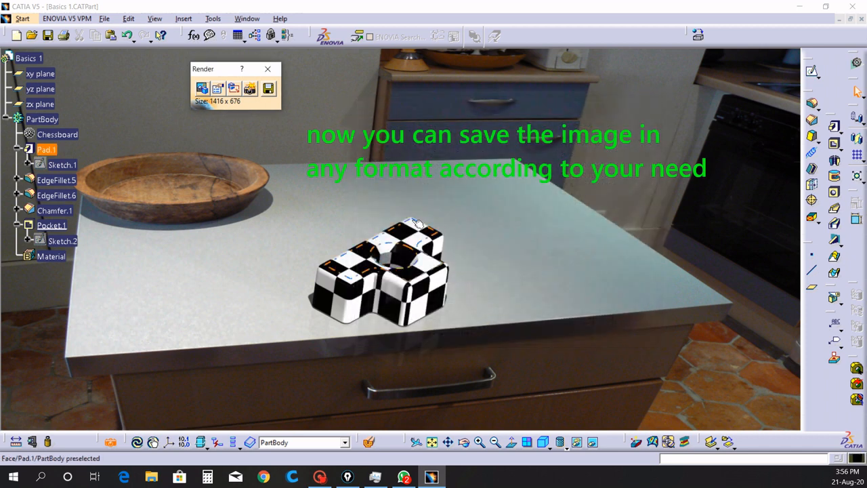